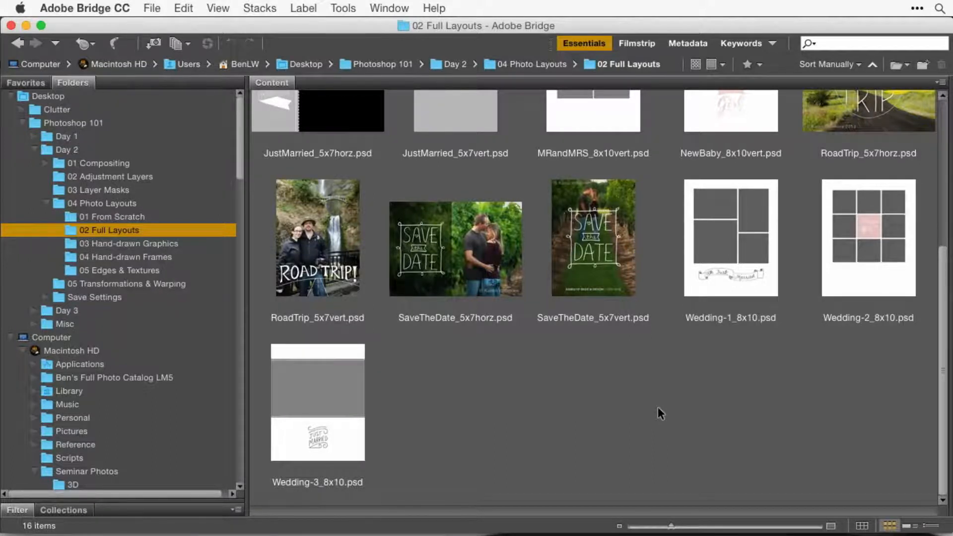
# Step: Open the NewBaby_8x10vert.psd layout in Photoshop and fit the whole page in the window
pyautogui.scroll(5, 659, 409)
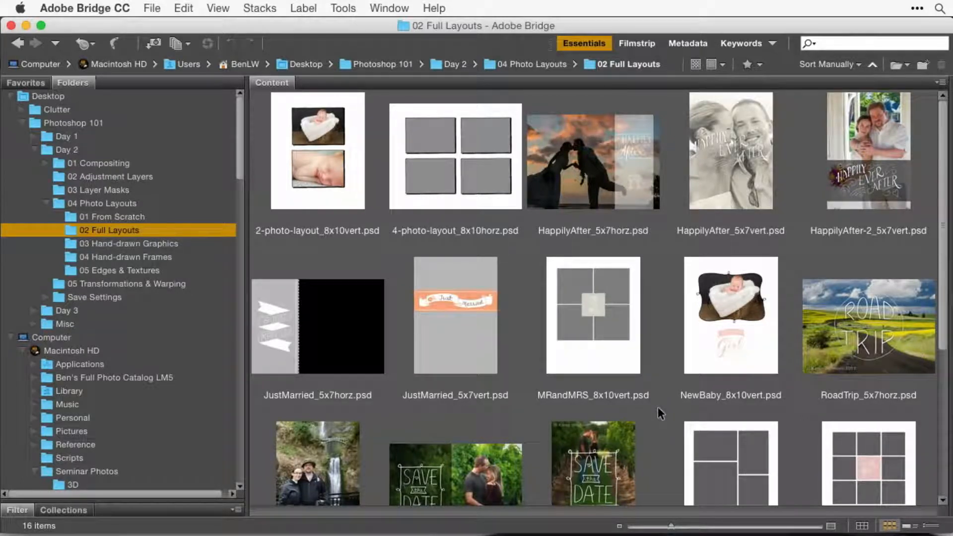
pyautogui.doubleClick(732, 357)
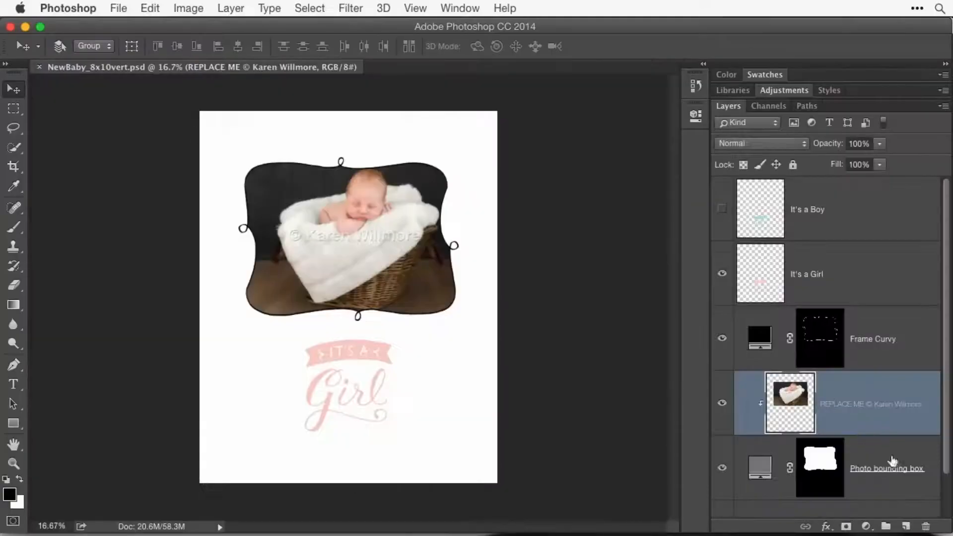
pyautogui.press('super+0')
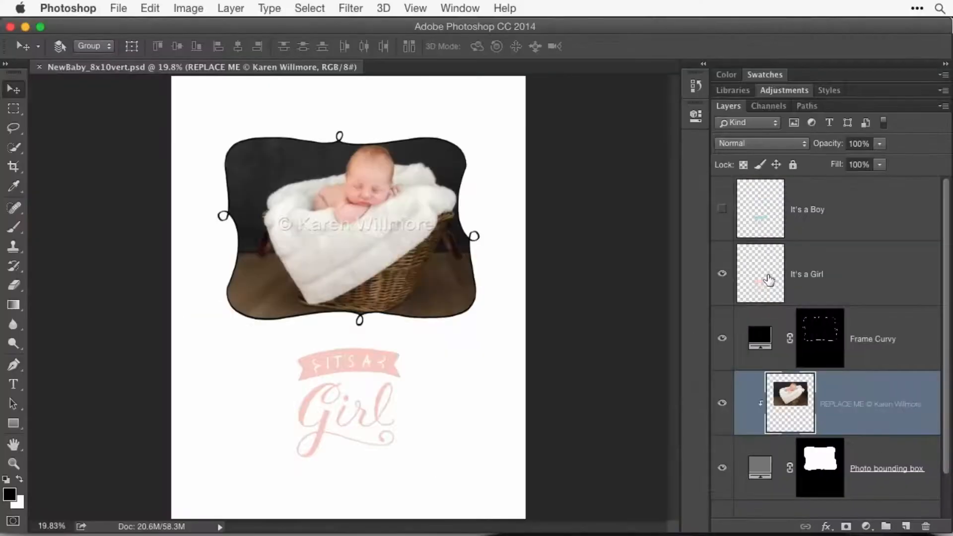
# Step: Preview the It's a Boy graphic in place of the It's a Girl graphic, and switch back to It's a Girl
pyautogui.click(723, 274)
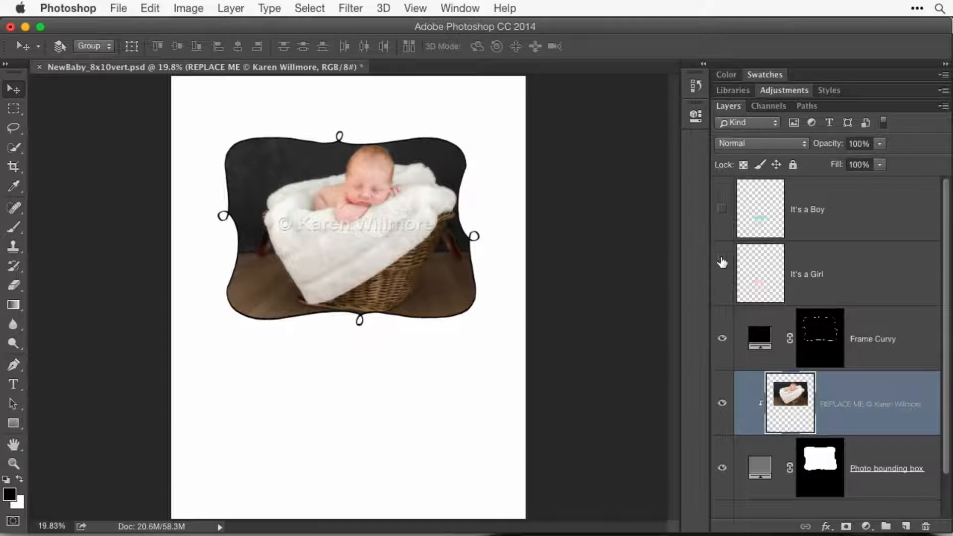
pyautogui.click(723, 209)
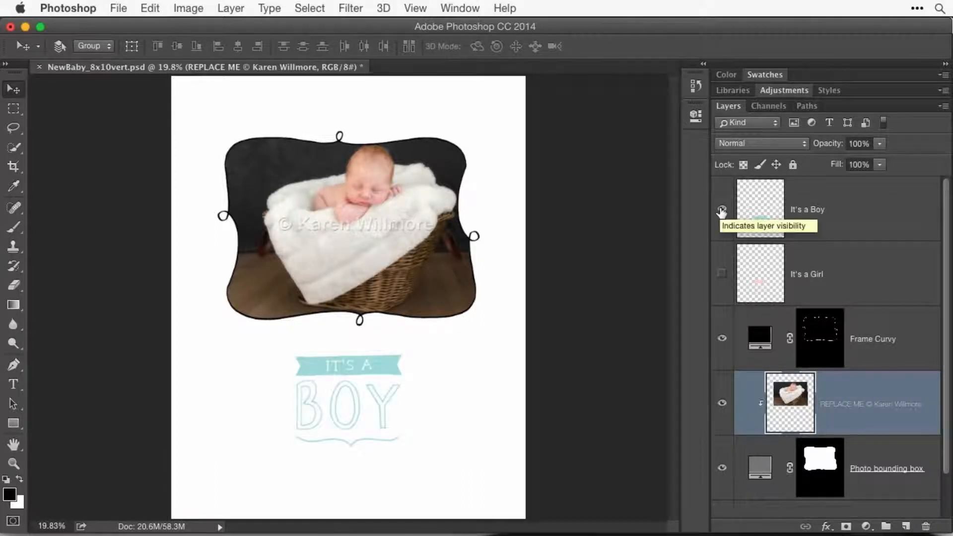
pyautogui.click(722, 209)
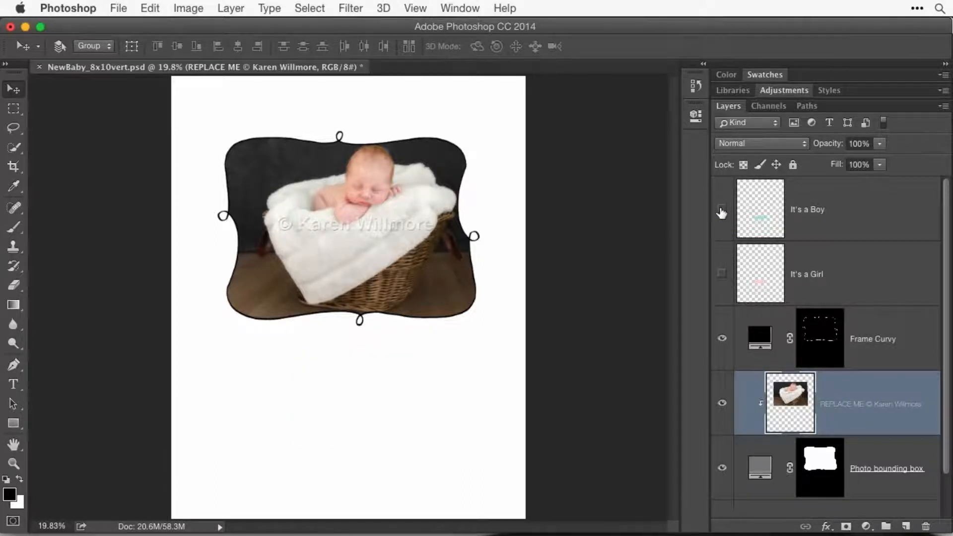
pyautogui.click(722, 273)
# Step: Select the Photo bounding box layer
pyautogui.scroll(-2, 901, 416)
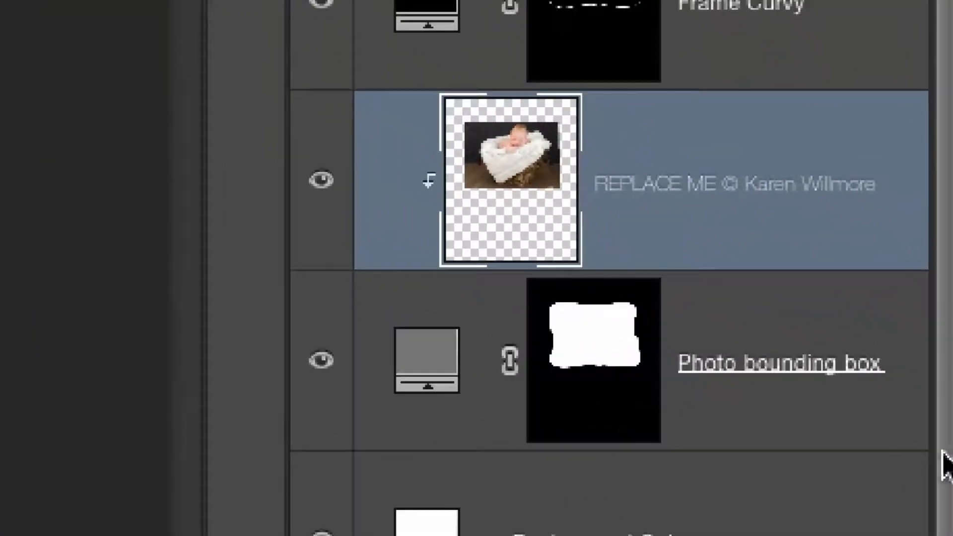
pyautogui.click(451, 380)
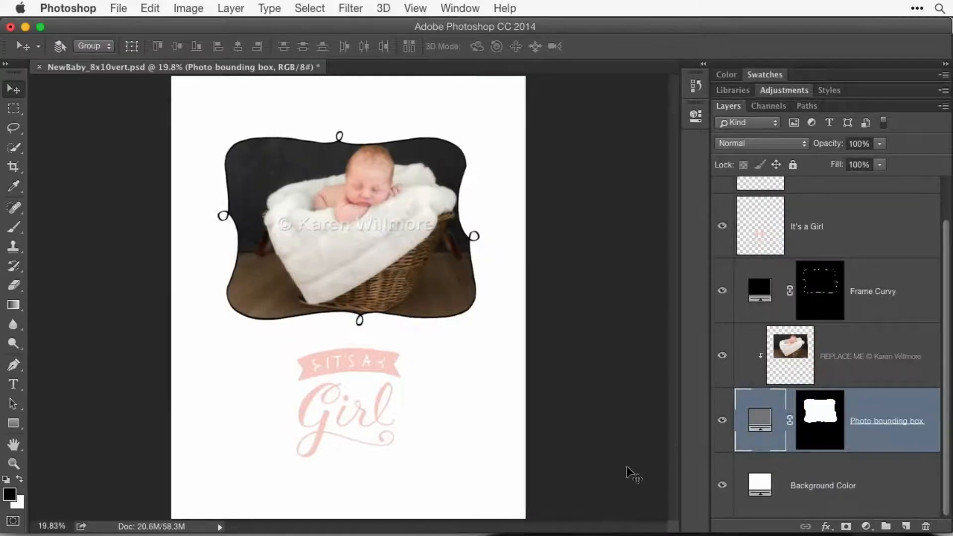
# Step: Switch to Bridge and open Beach Shoot 12.cr2 in Photoshop from the 01.1-Edit Down folder under Day 1
pyautogui.press('super+Tab')
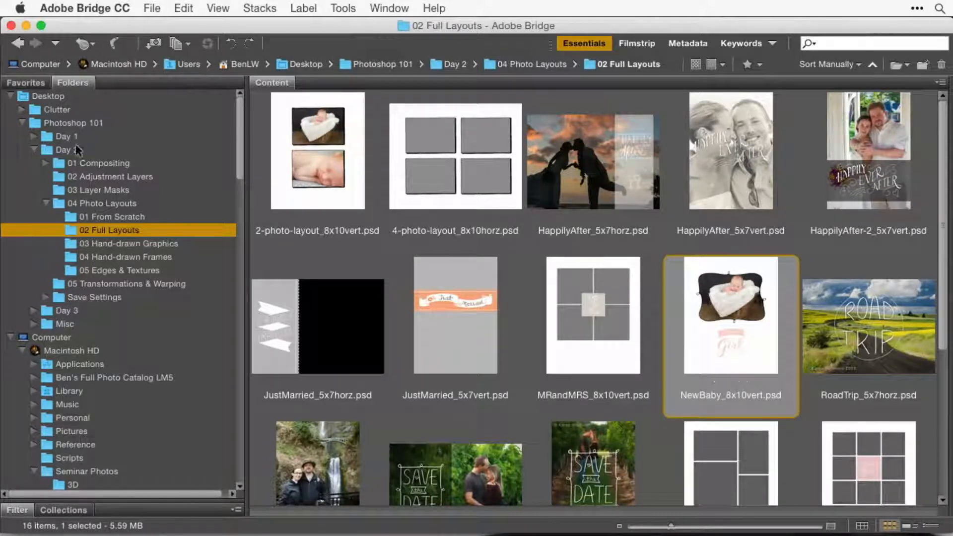
pyautogui.click(33, 136)
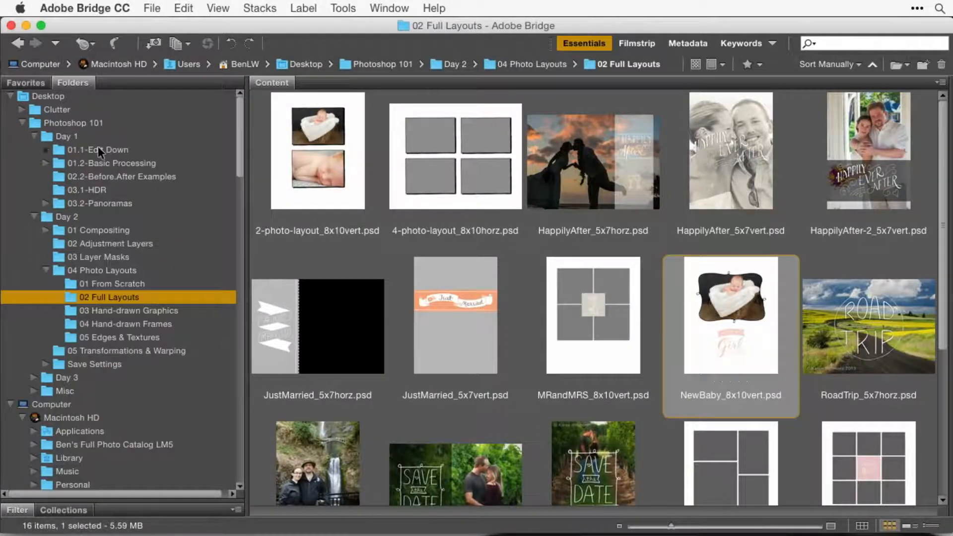
pyautogui.click(97, 150)
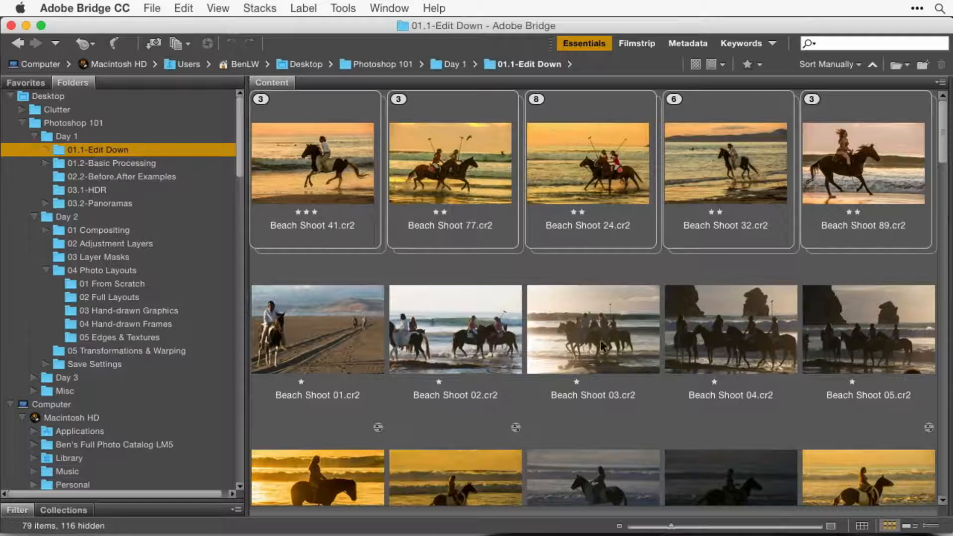
pyautogui.scroll(-5, 627, 377)
pyautogui.scroll(2, 627, 378)
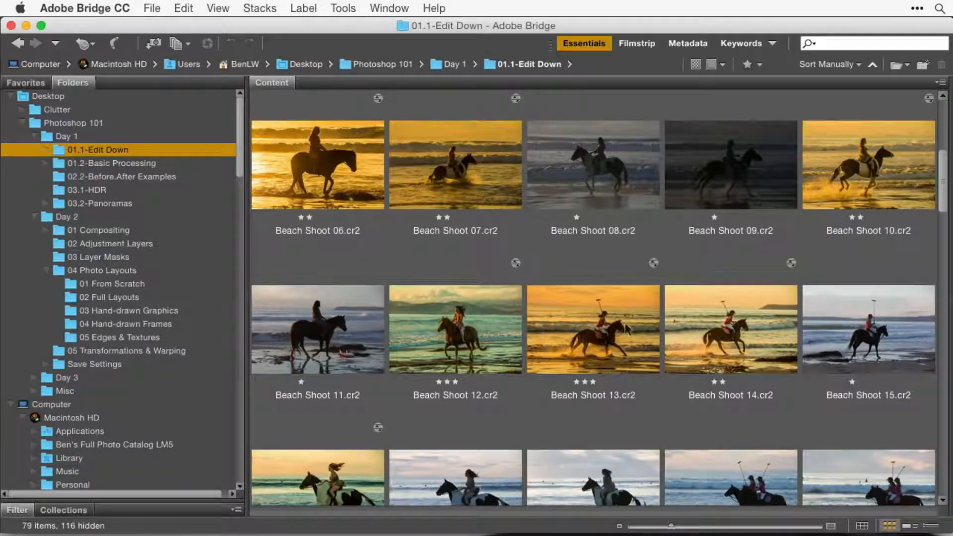
pyautogui.click(626, 325)
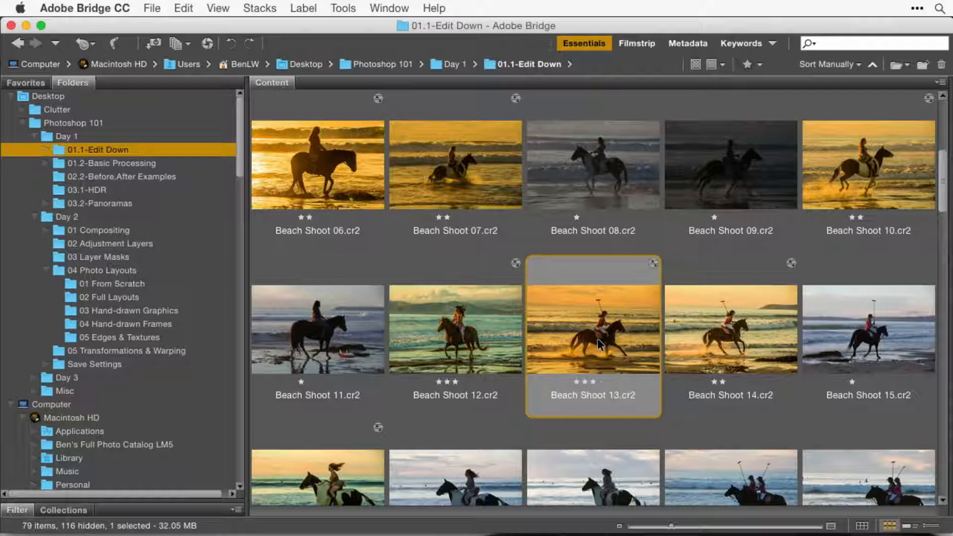
pyautogui.click(474, 342)
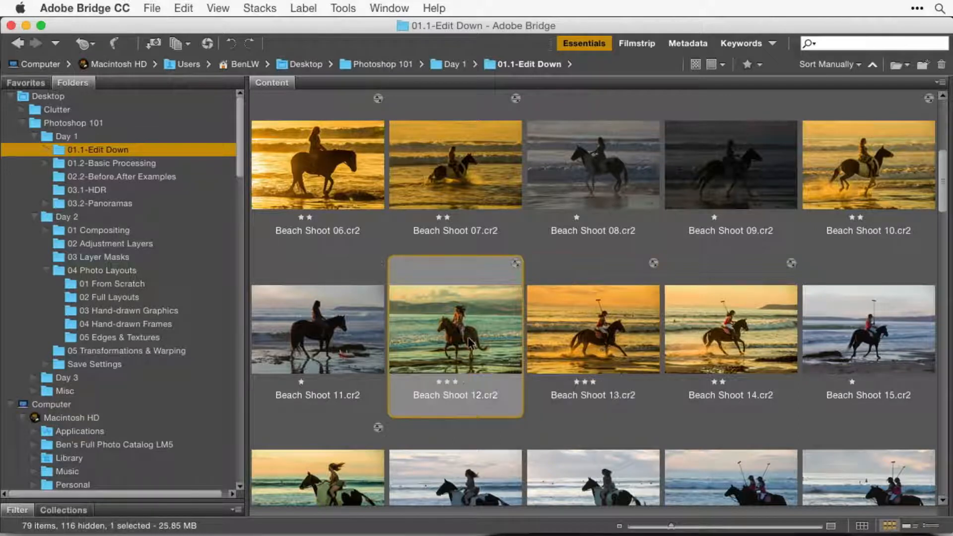
pyautogui.doubleClick(469, 342)
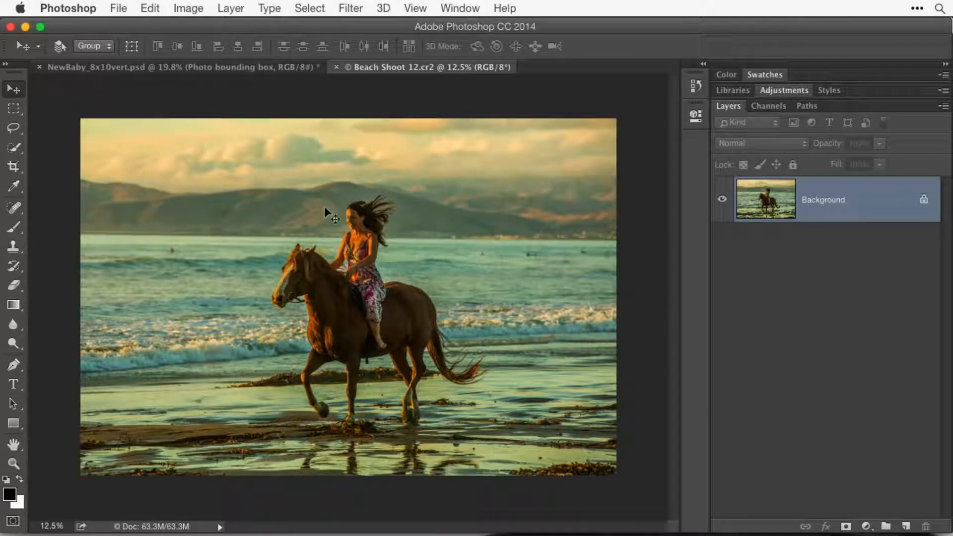
# Step: Copy the Beach Shoot 12 photo into the NewBaby_8x10vert.psd layout, directly above the Photo bounding box layer
pyautogui.moveTo(332, 219); pyautogui.dragTo(226, 71)
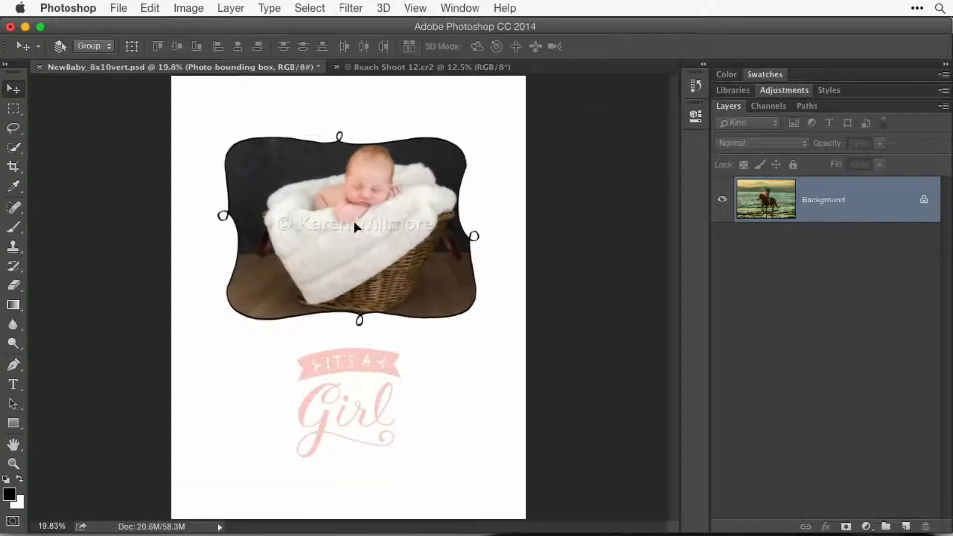
pyautogui.moveTo(354, 224); pyautogui.dragTo(355, 224)
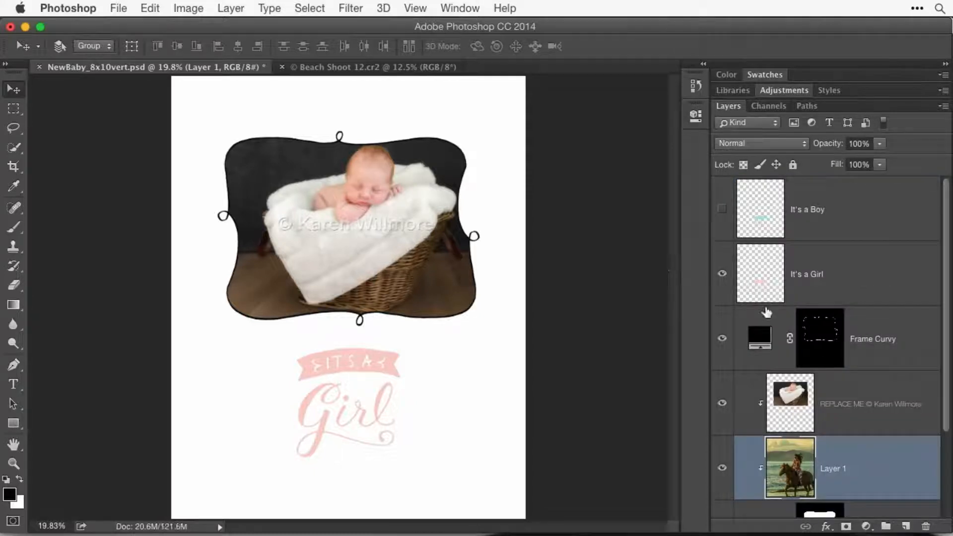
# Step: Hide and delete the REPLACE ME placeholder photo layer so the horse photo fills the frame
pyautogui.scroll(-2, 892, 476)
pyautogui.scroll(-1, 891, 476)
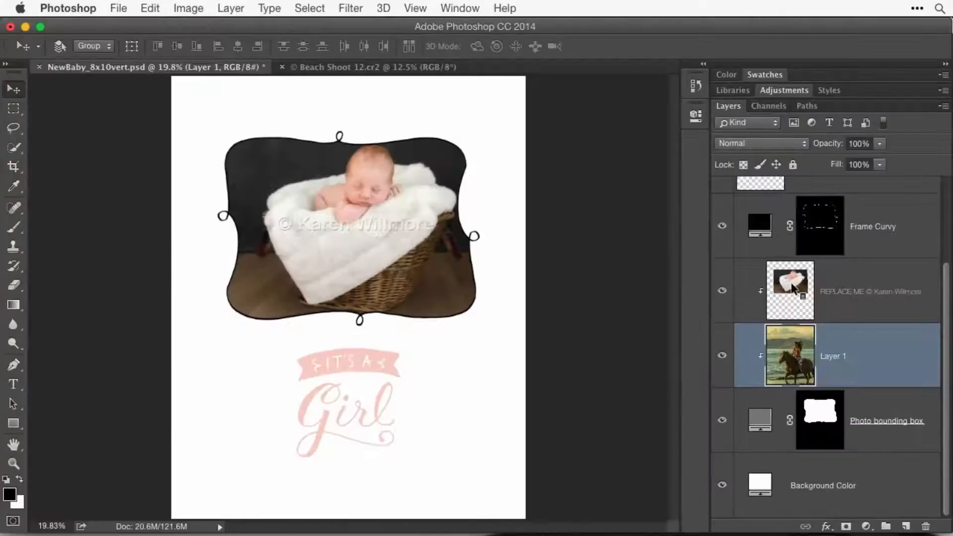
pyautogui.click(723, 291)
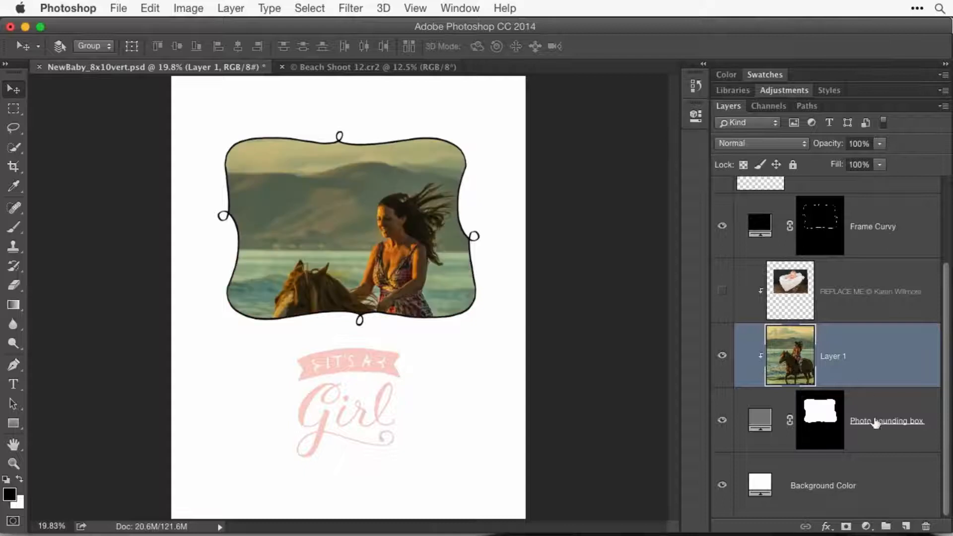
pyautogui.moveTo(846, 301); pyautogui.dragTo(927, 526)
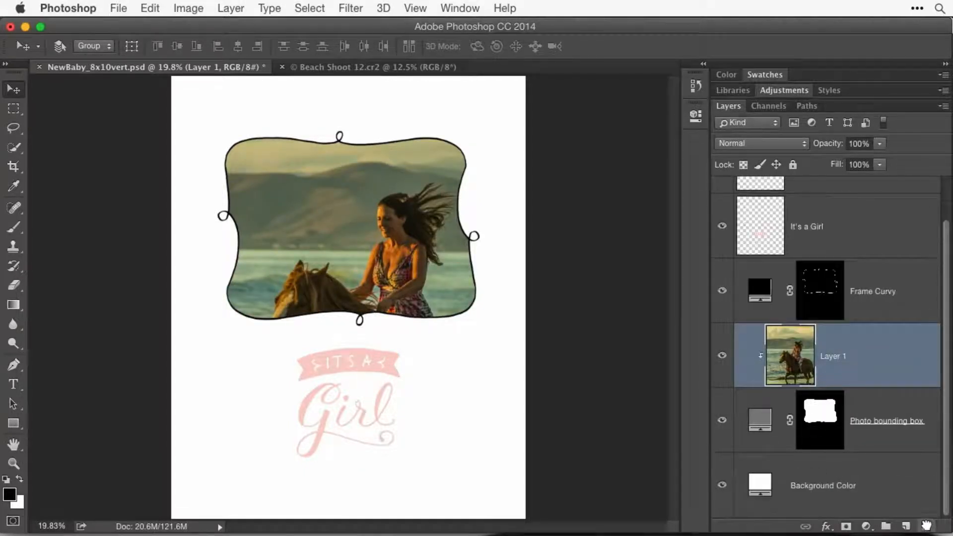
# Step: Scale down and reposition the horse photo with Free Transform so that the horse and rider fit inside the curvy frame
pyautogui.moveTo(398, 291); pyautogui.dragTo(394, 239)
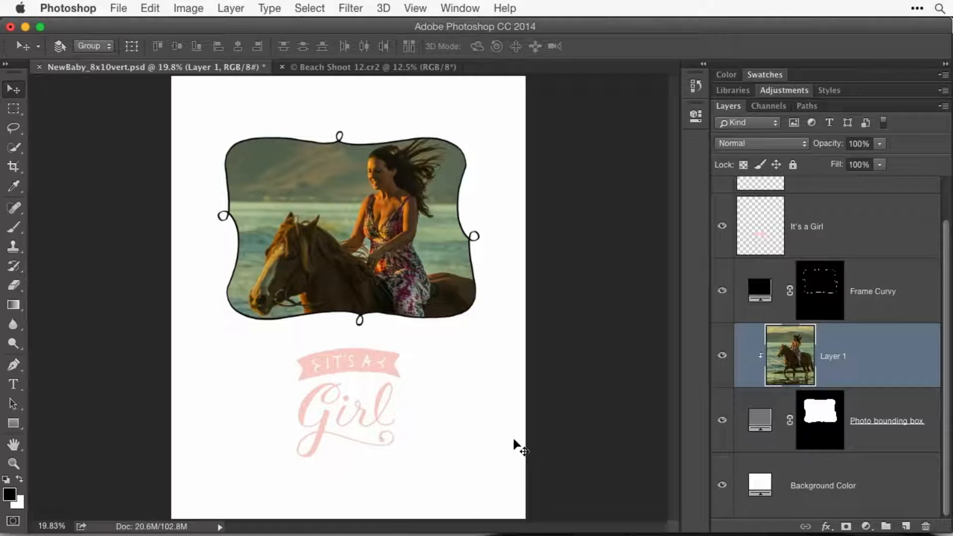
pyautogui.press('super+t')
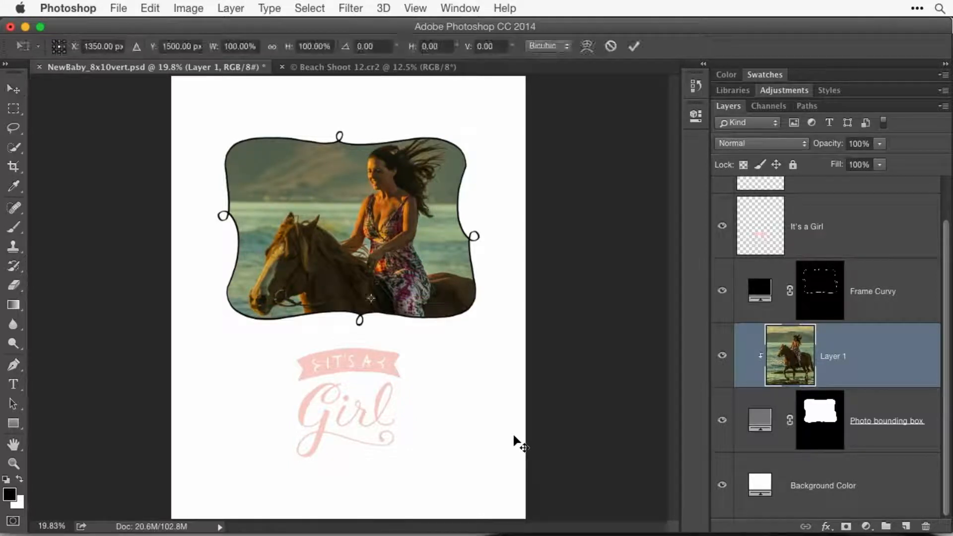
pyautogui.press('super+minus')
pyautogui.press('super+minus')
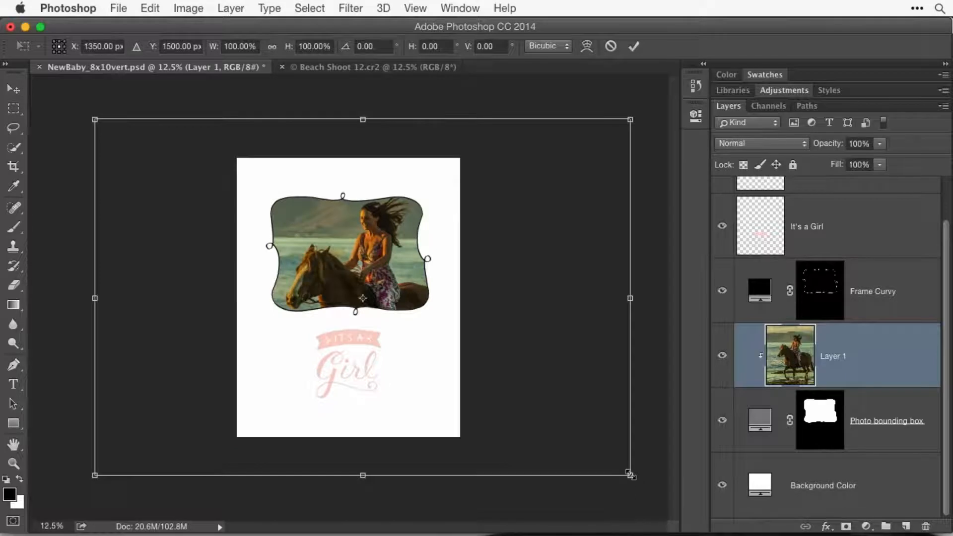
pyautogui.moveTo(630, 474); pyautogui.dragTo(436, 298)
pyautogui.moveTo(340, 249); pyautogui.dragTo(410, 291)
pyautogui.moveTo(509, 371); pyautogui.dragTo(435, 322)
pyautogui.moveTo(358, 249)
pyautogui.mouseDown()
pyautogui.moveTo(378, 262)
pyautogui.moveTo(370, 258)
pyautogui.mouseUp()
pyautogui.press('Return')
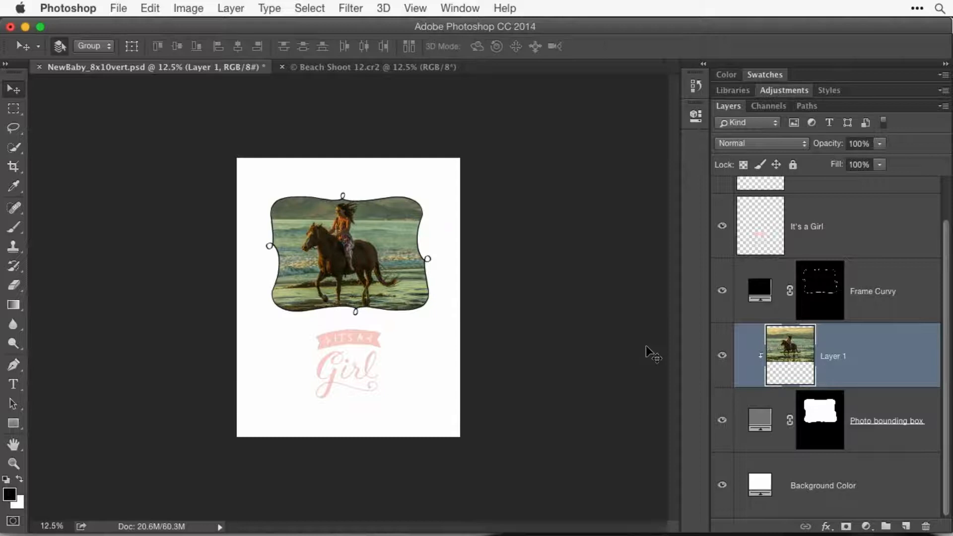
pyautogui.press('super+0')
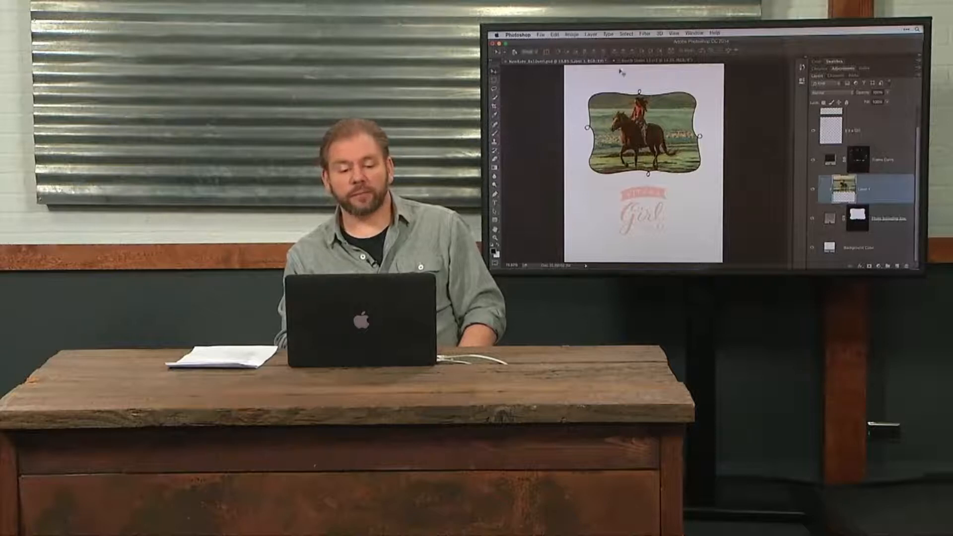
# Step: Release the horse photo's clipping mask, try the photo layer below the Photo bounding box layer, and restore its position and clipping mask
pyautogui.click(591, 34)
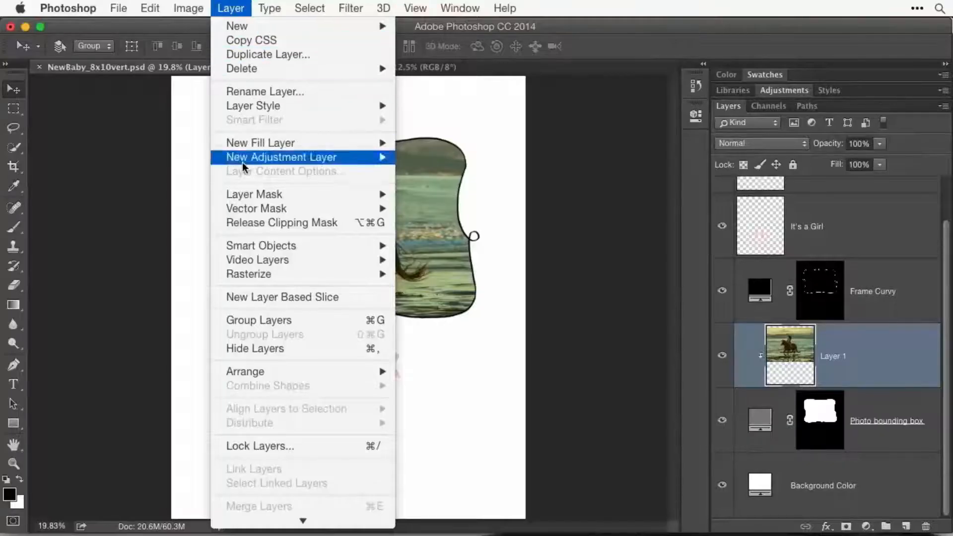
pyautogui.click(222, 224)
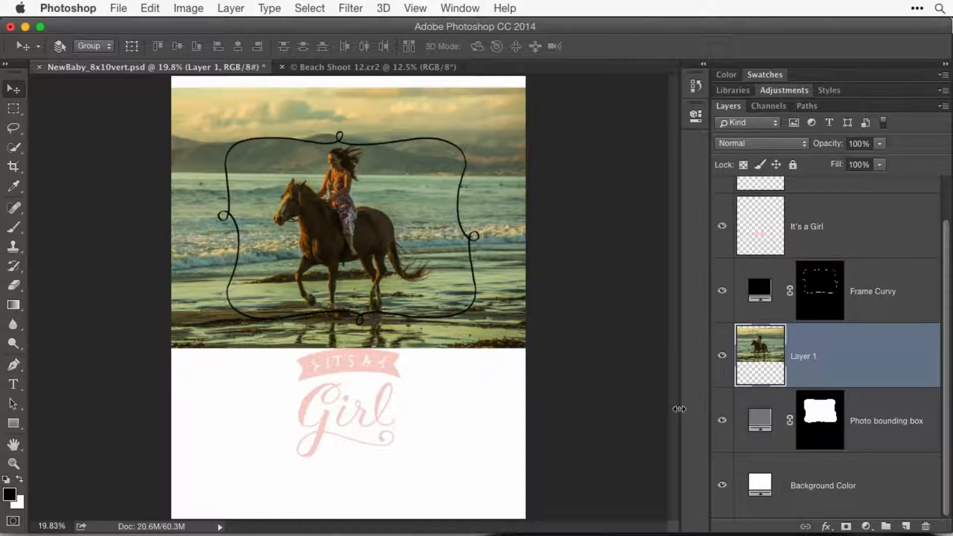
pyautogui.moveTo(845, 357); pyautogui.dragTo(873, 450)
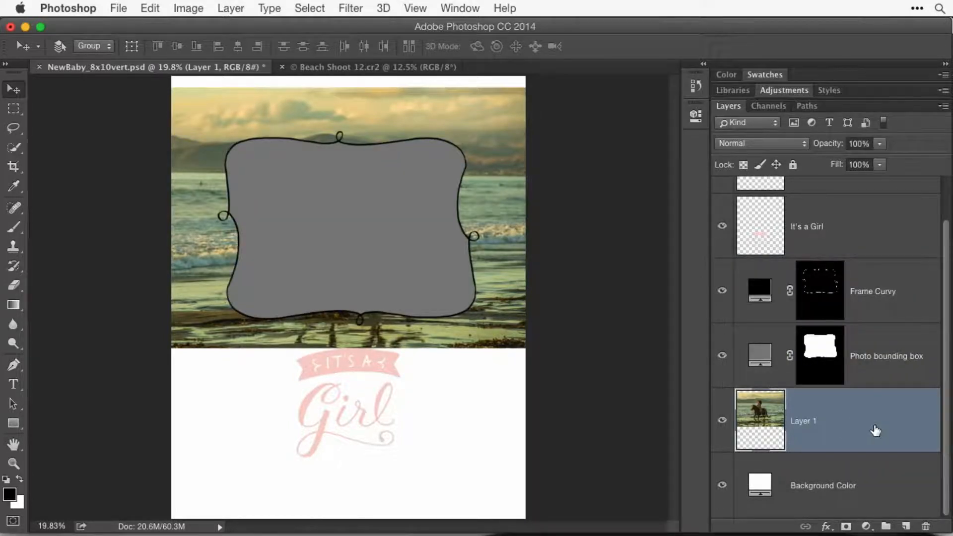
pyautogui.moveTo(872, 423); pyautogui.dragTo(860, 337)
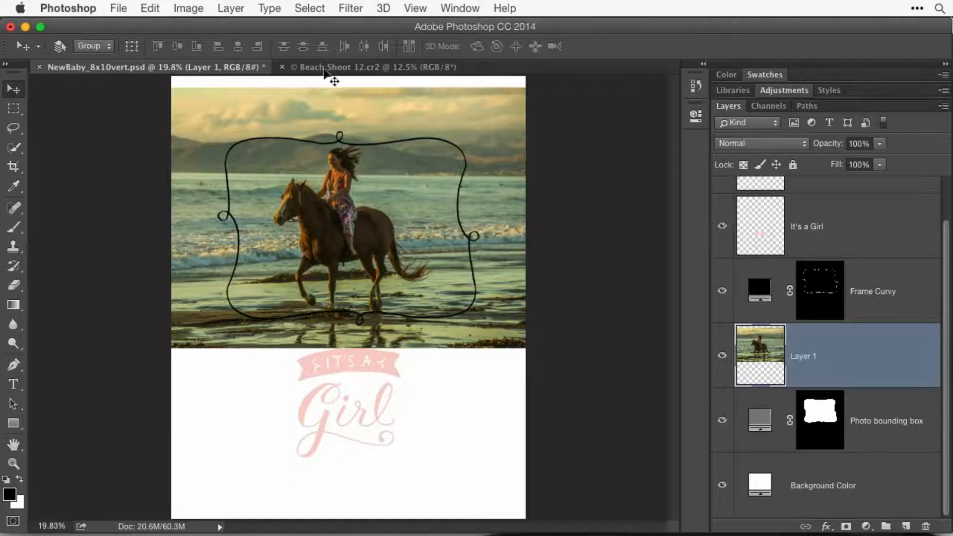
pyautogui.click(229, 9)
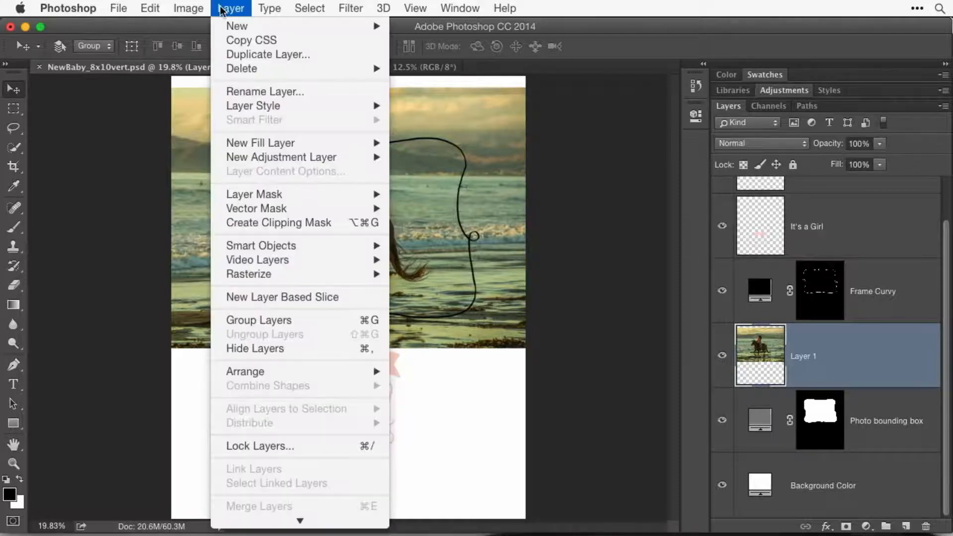
pyautogui.click(285, 222)
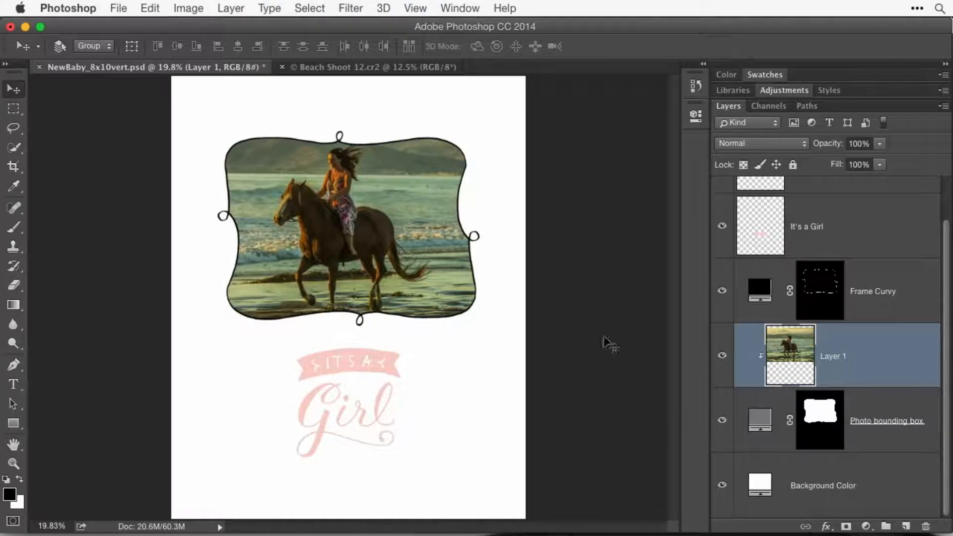
# Step: Move the clipped horse photo slightly downward inside the frame
pyautogui.moveTo(400, 206); pyautogui.dragTo(407, 219)
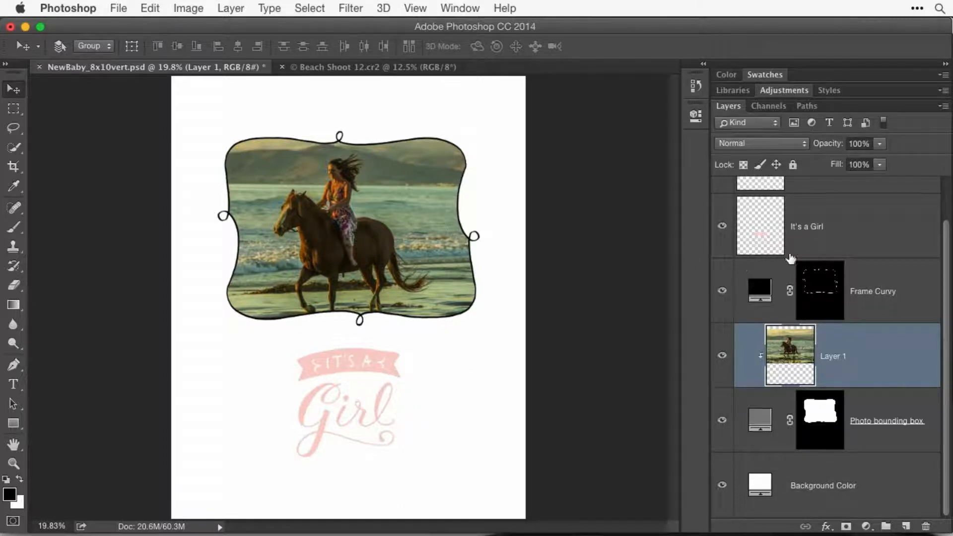
# Step: Add a new empty layer above the It's a Girl layer and clip it to that graphic
pyautogui.click(827, 243)
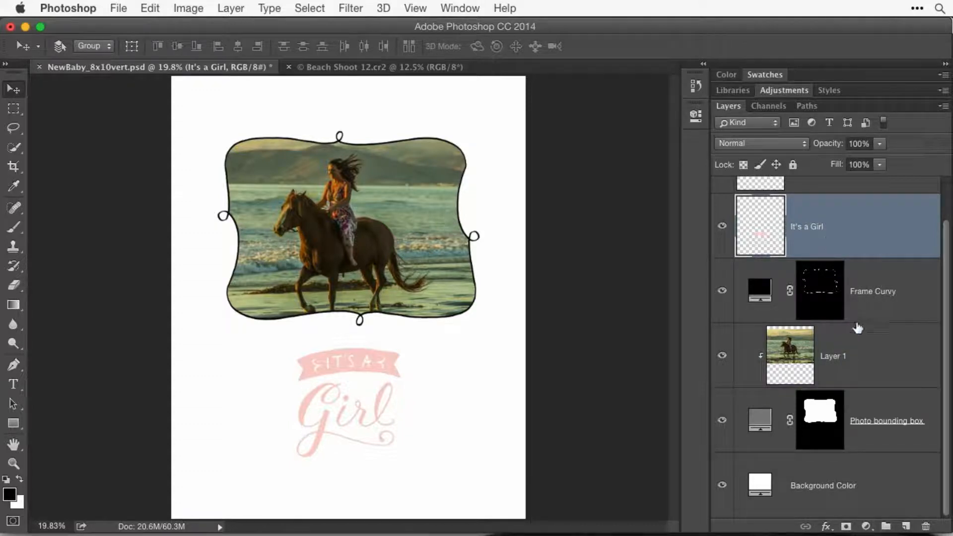
pyautogui.click(907, 528)
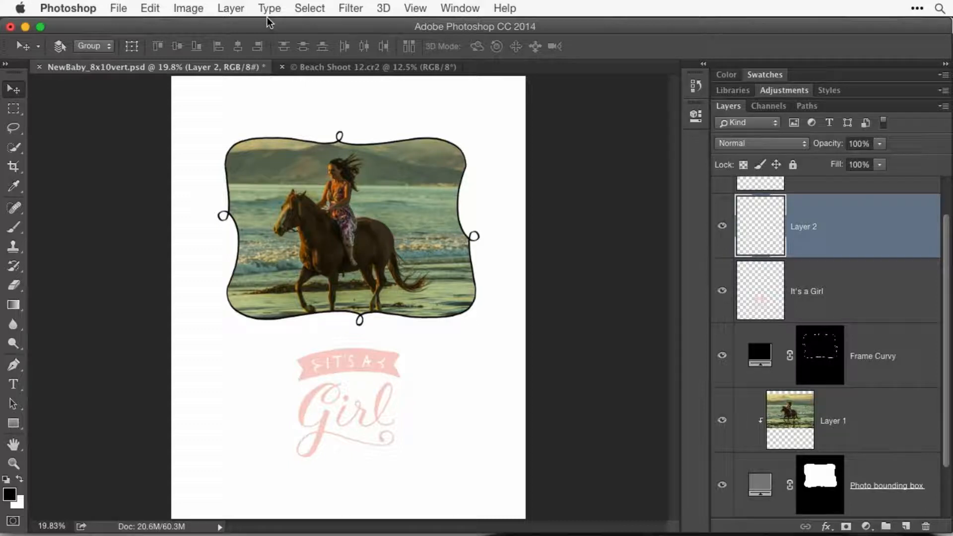
pyautogui.click(230, 9)
pyautogui.moveTo(263, 215)
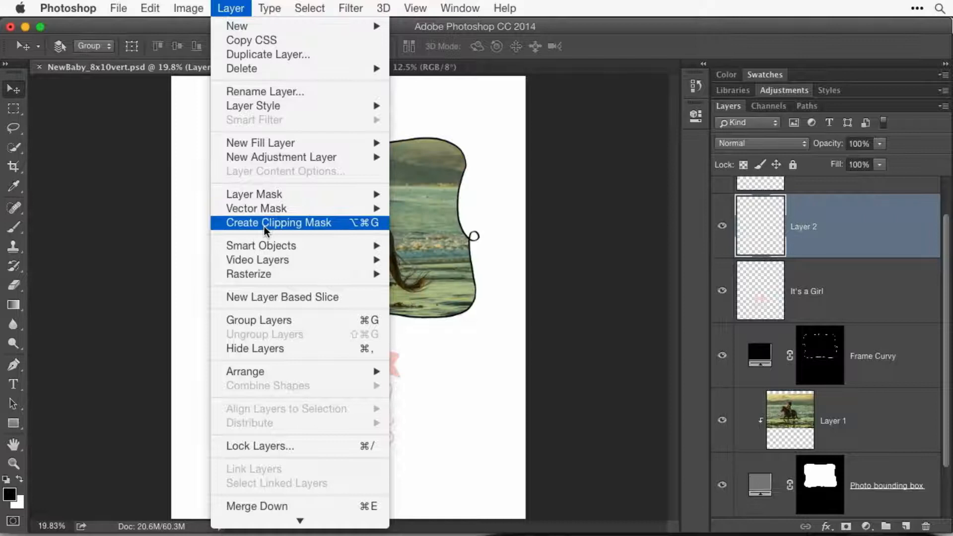
pyautogui.click(264, 227)
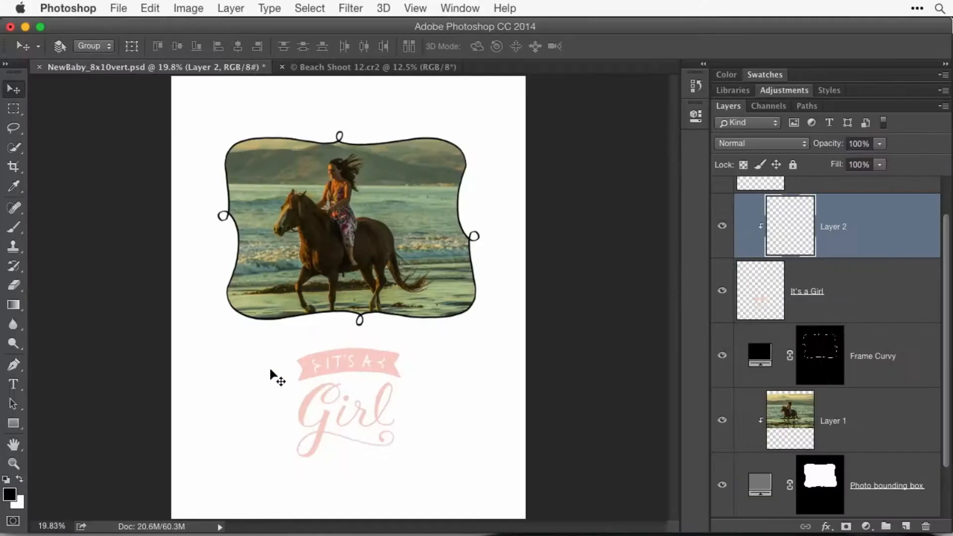
# Step: Paint black on the clipped layer with the 400 px Brush across the lower page, covering the Girl lettering
pyautogui.click(14, 227)
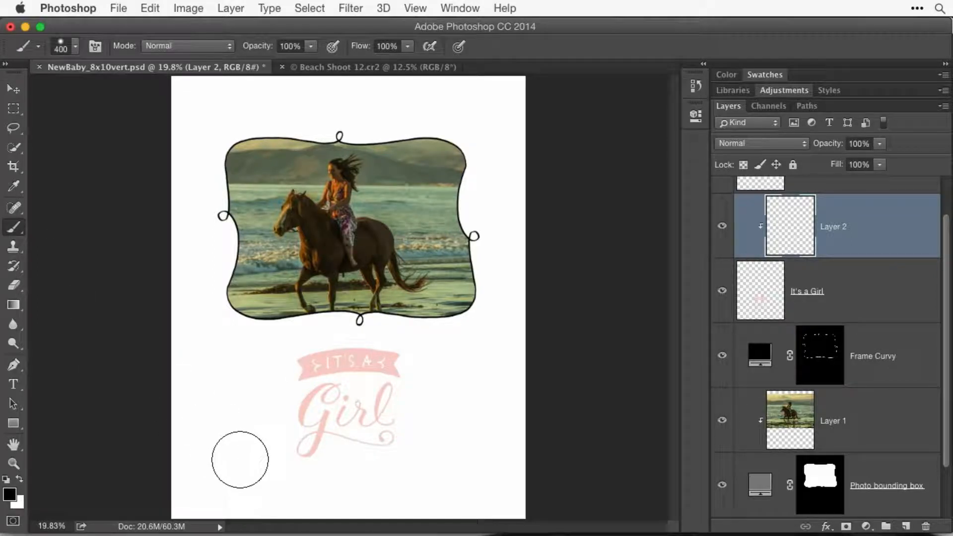
pyautogui.moveTo(240, 460)
pyautogui.mouseDown()
pyautogui.moveTo(230, 453)
pyautogui.moveTo(244, 437)
pyautogui.moveTo(204, 438)
pyautogui.moveTo(226, 432)
pyautogui.moveTo(110, 425)
pyautogui.moveTo(168, 460)
pyautogui.mouseUp()
pyautogui.moveTo(512, 457)
pyautogui.mouseDown()
pyautogui.moveTo(481, 482)
pyautogui.moveTo(466, 379)
pyautogui.moveTo(543, 477)
pyautogui.moveTo(551, 511)
pyautogui.mouseUp()
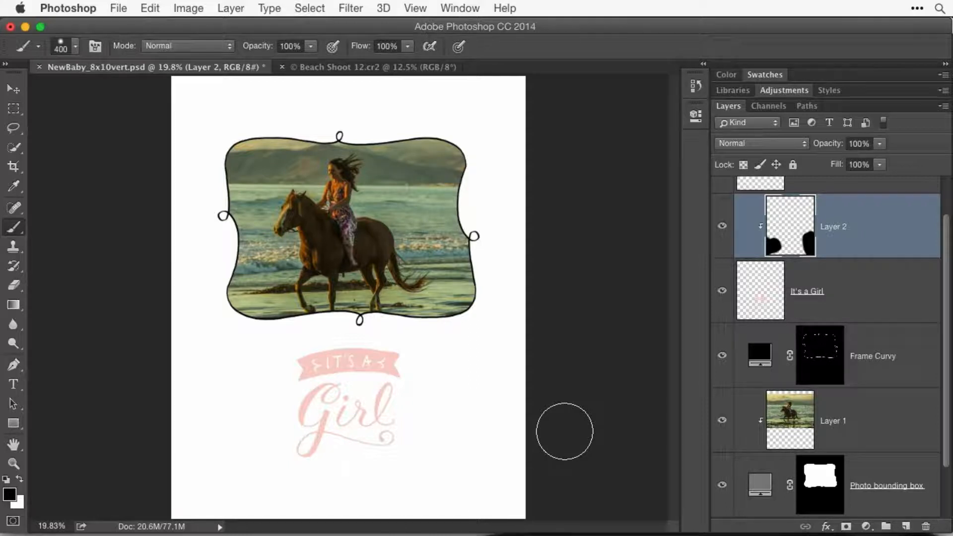
pyautogui.moveTo(397, 450)
pyautogui.mouseDown()
pyautogui.moveTo(311, 450)
pyautogui.moveTo(222, 463)
pyautogui.mouseUp()
pyautogui.moveTo(423, 423); pyautogui.dragTo(233, 448)
pyautogui.moveTo(403, 417); pyautogui.dragTo(299, 404)
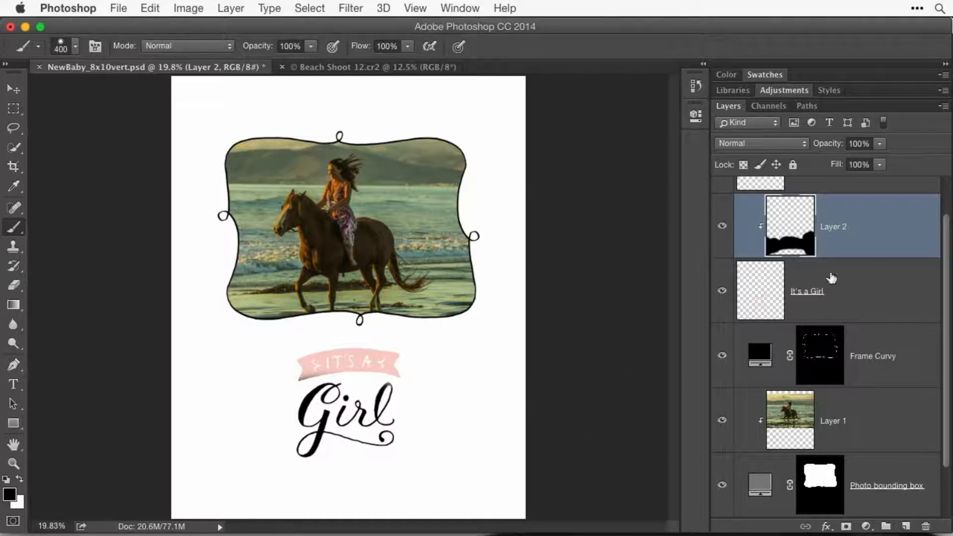
# Step: Release the painted layer's clipping mask to expose all the black paint, and clip it to the It's a Girl layer again
pyautogui.click(228, 7)
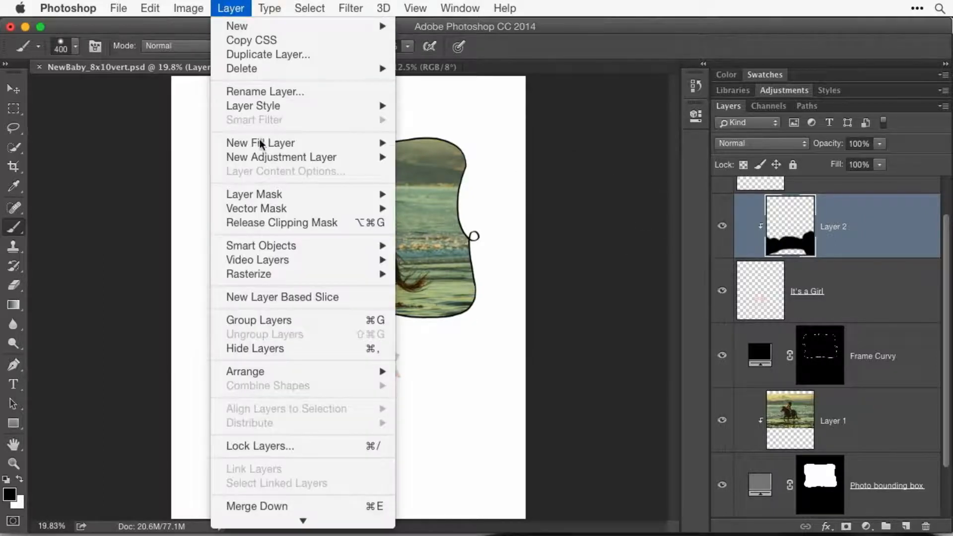
pyautogui.click(270, 224)
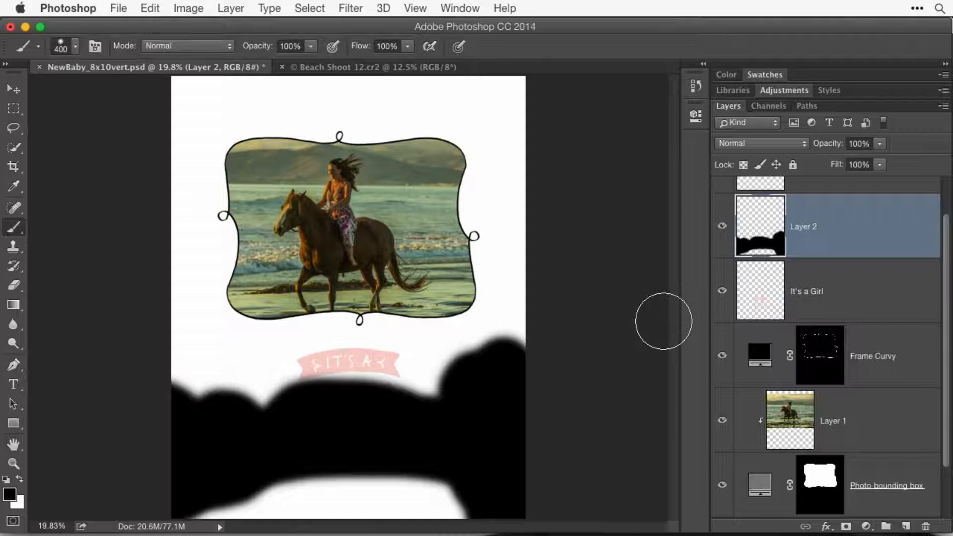
pyautogui.click(229, 7)
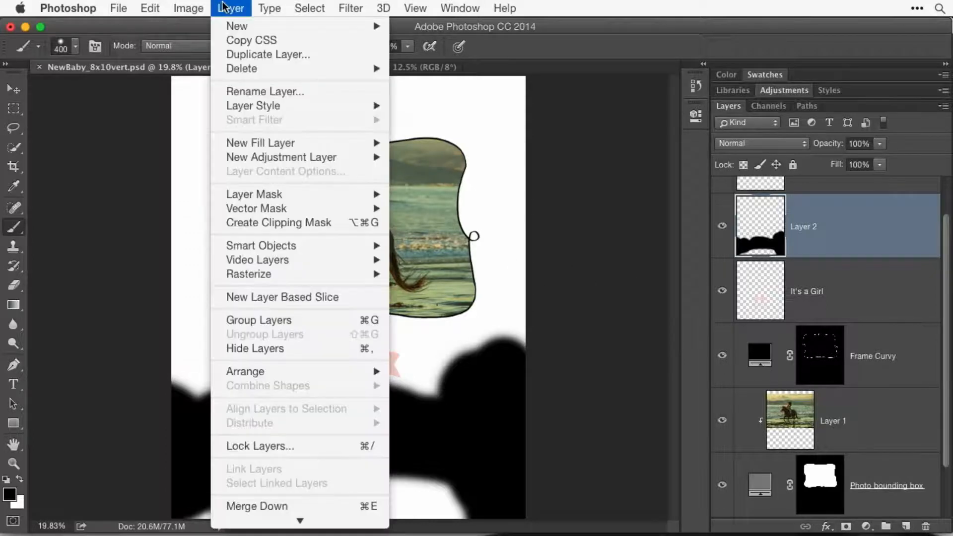
pyautogui.click(288, 221)
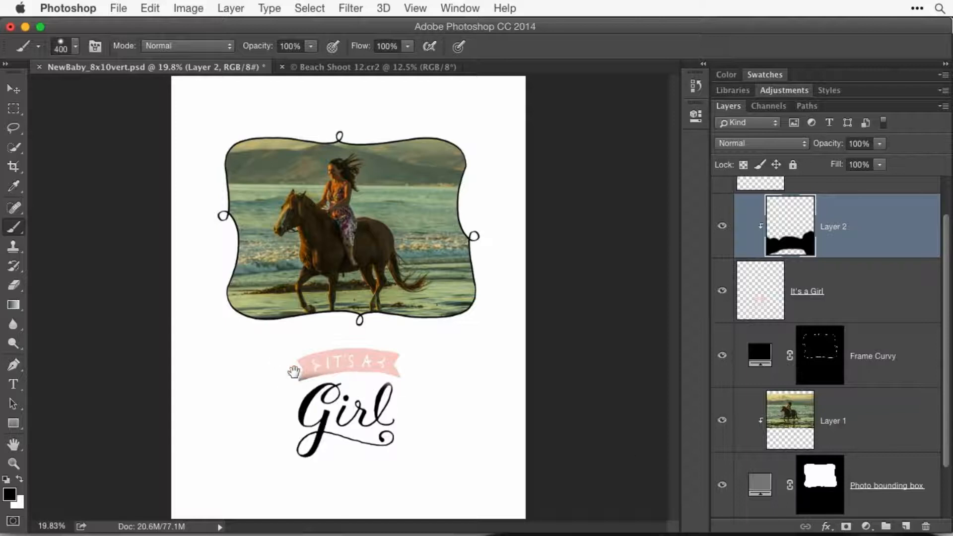
# Step: Activate the Eraser tool and close both open documents, the NewBaby layout and the beach photo
pyautogui.click(13, 286)
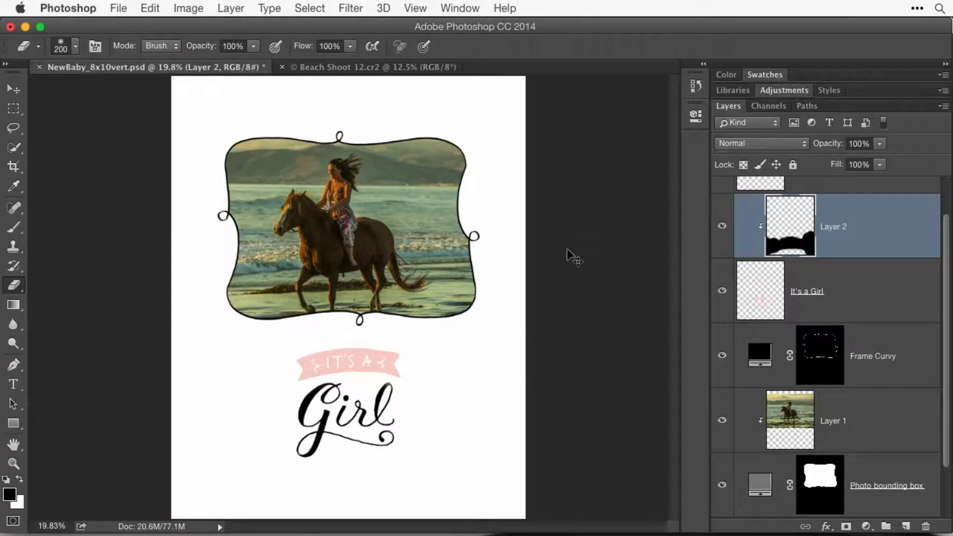
pyautogui.press('super+w')
pyautogui.press('super+w')
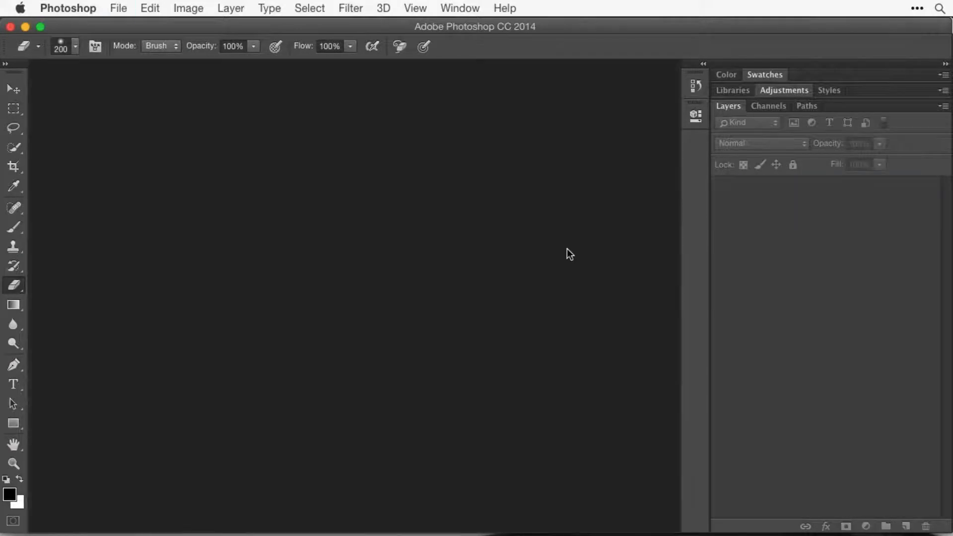
# Step: Switch to Adobe Bridge, open the 02 Full Layouts folder and preview 2-photo-layout_8x10vert.psd in full screen
pyautogui.press('super+Tab')
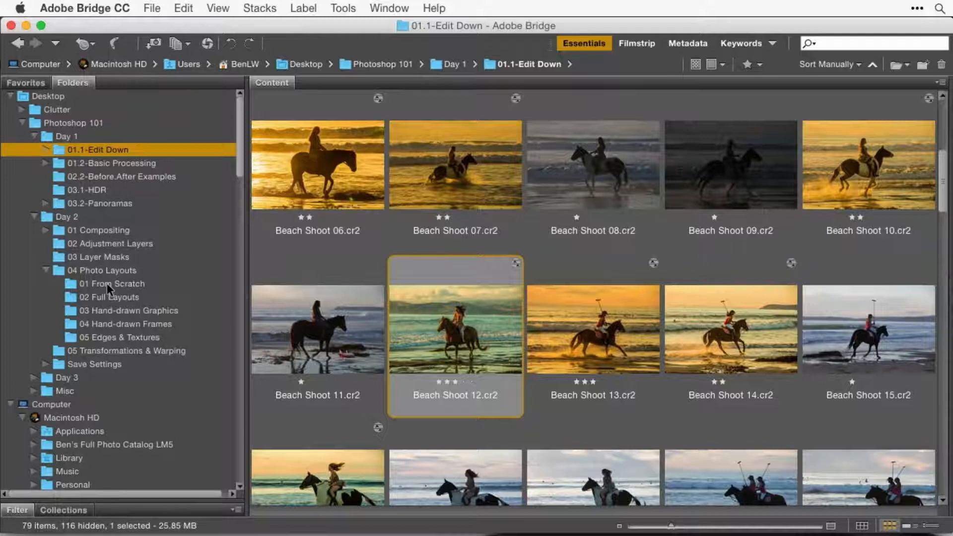
pyautogui.click(109, 294)
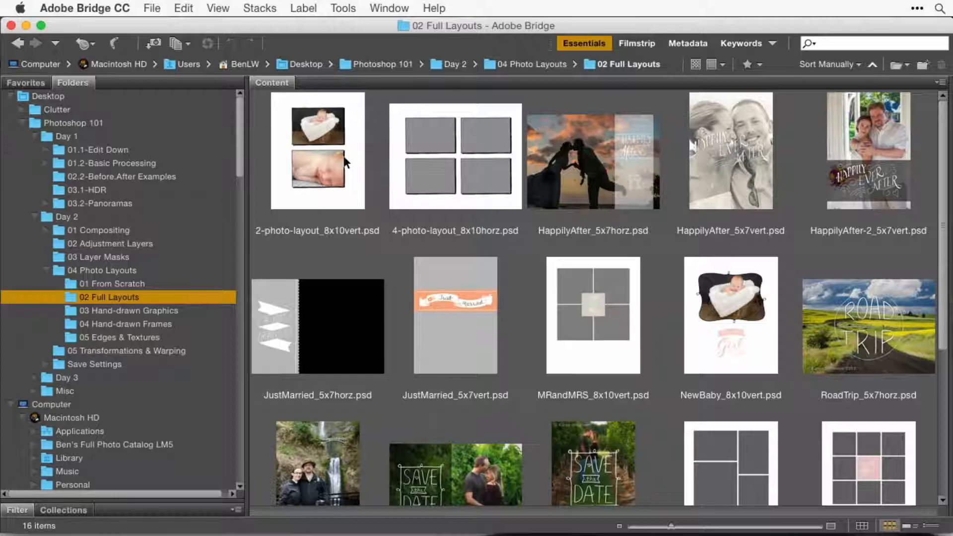
pyautogui.click(356, 155)
pyautogui.press('space')
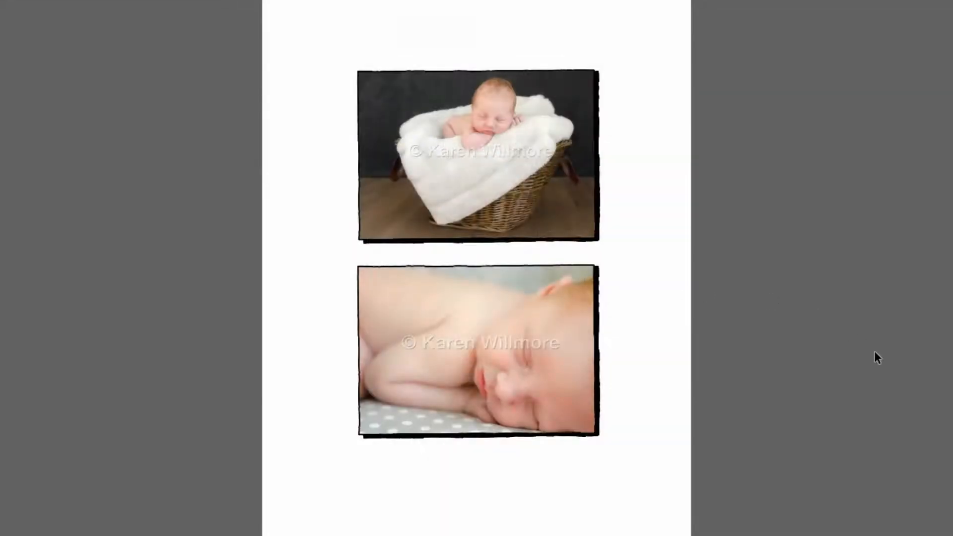
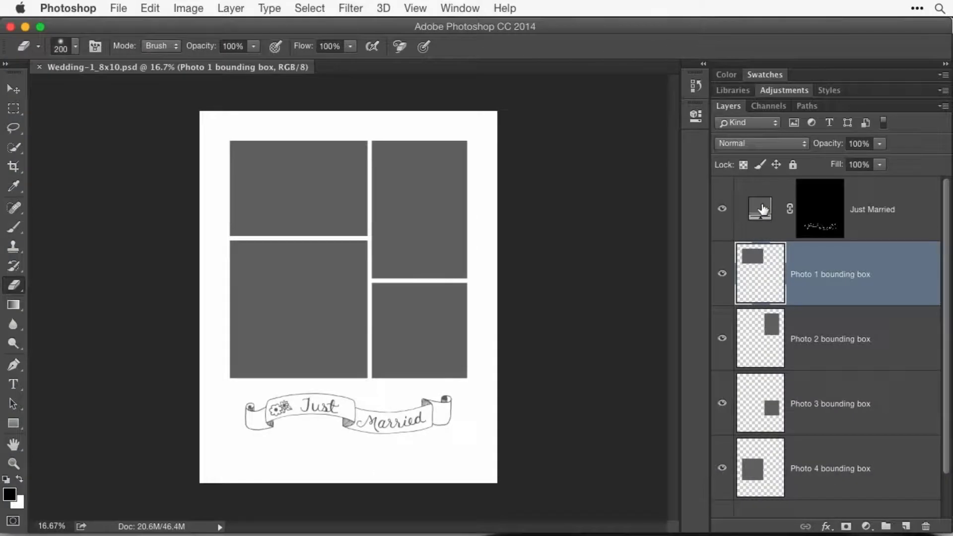
# Step: Try red ff0000 and bright green 00ff0c as the fill color of the Just Married graphic
pyautogui.doubleClick(764, 210)
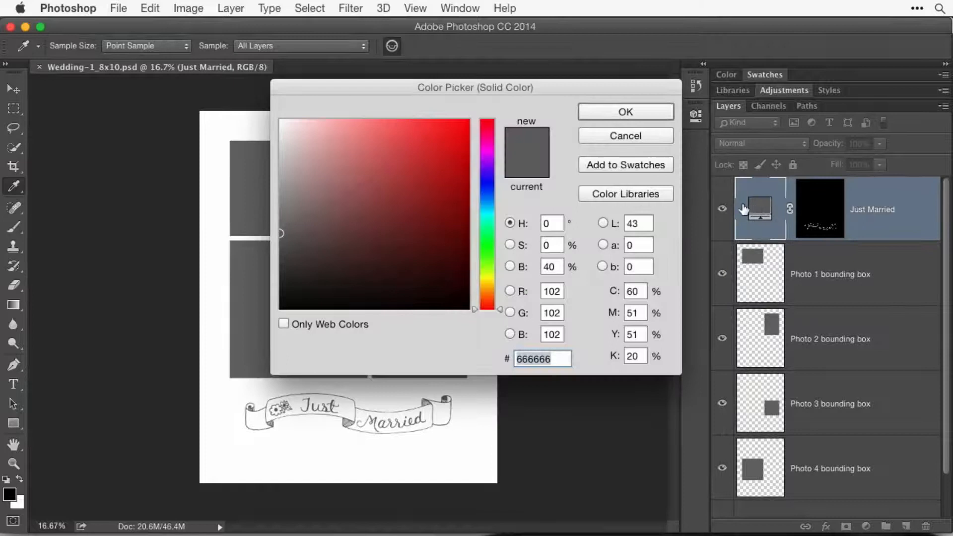
pyautogui.moveTo(434, 194); pyautogui.dragTo(473, 115)
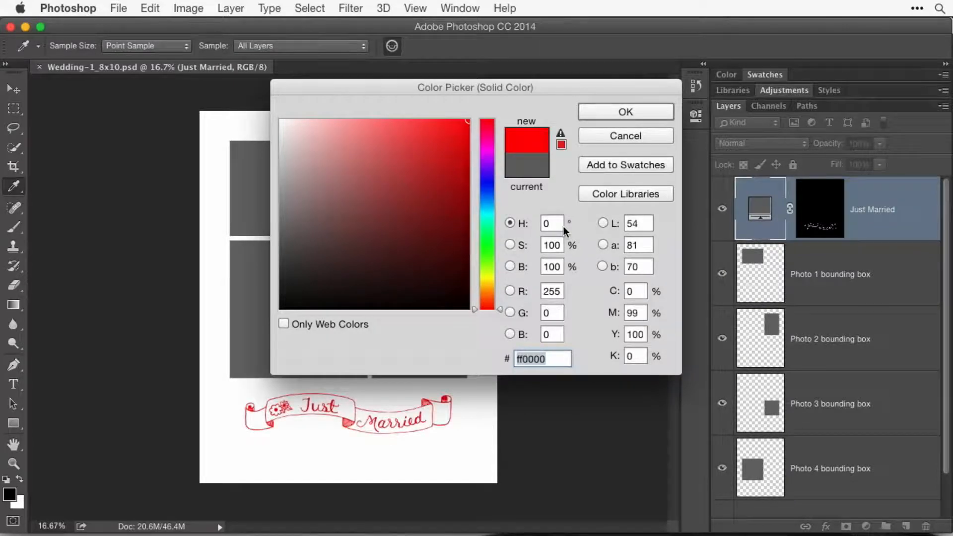
pyautogui.click(487, 245)
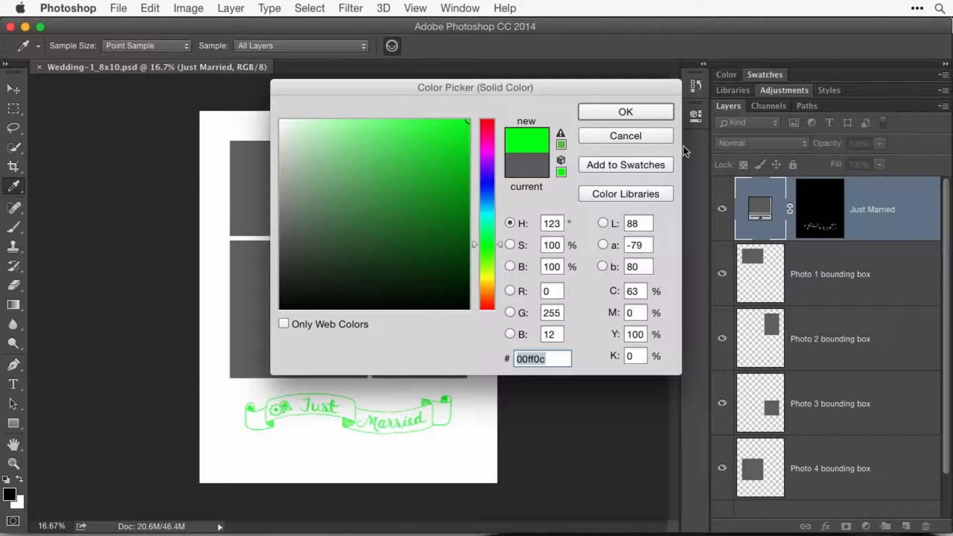
pyautogui.click(660, 140)
pyautogui.press('e')
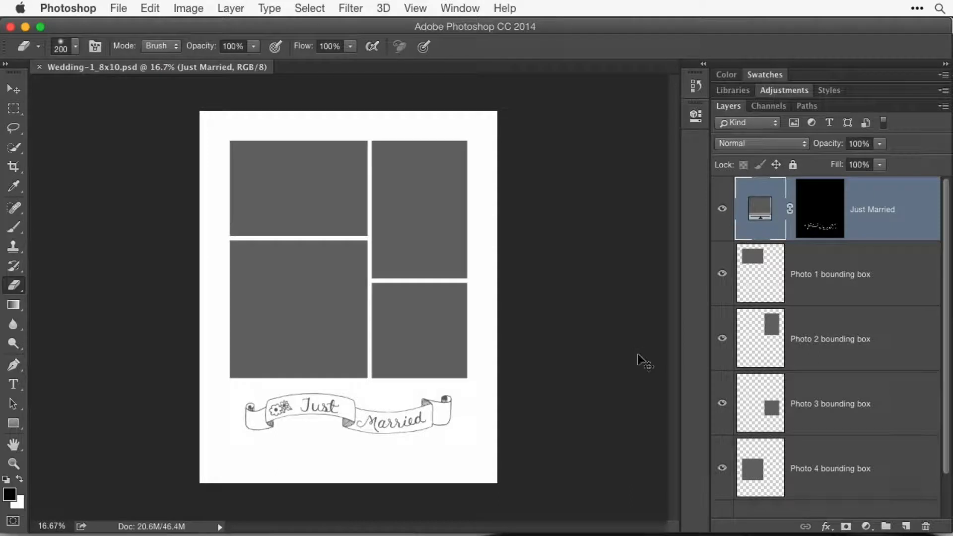
# Step: Close the Wedding-1 layout, switch to Adobe Bridge and preview layouts from the 02 Full Layouts folder in full screen
pyautogui.press('super+w')
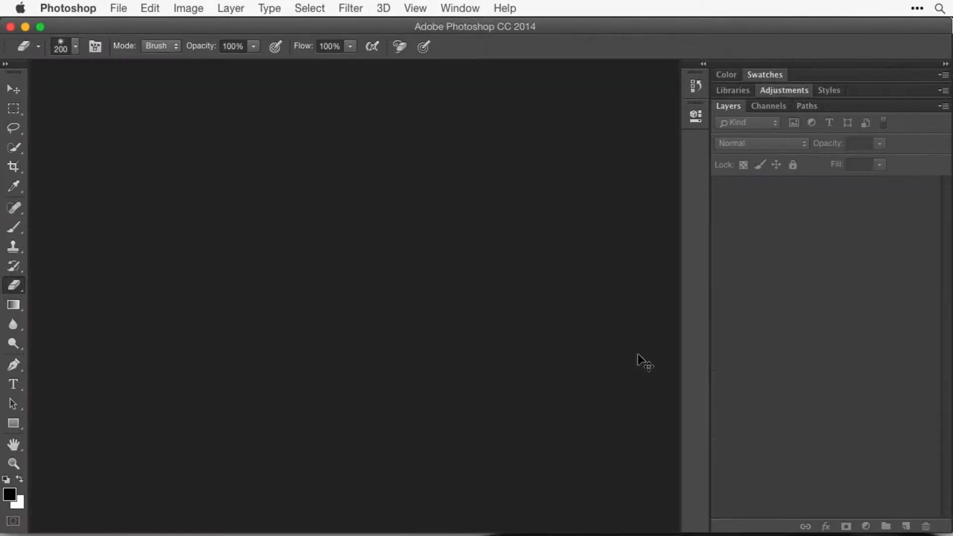
pyautogui.press('super+Tab')
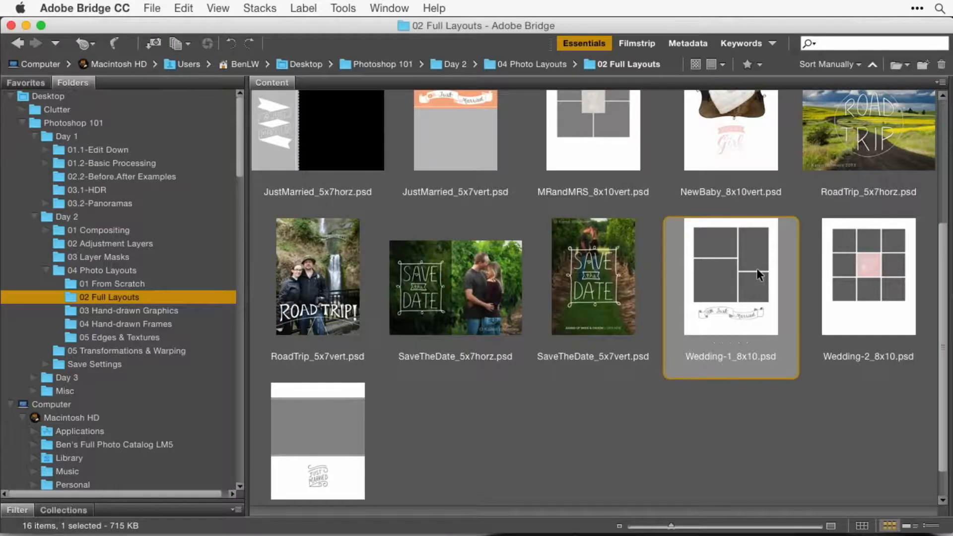
pyautogui.press('space')
pyautogui.press('Right')
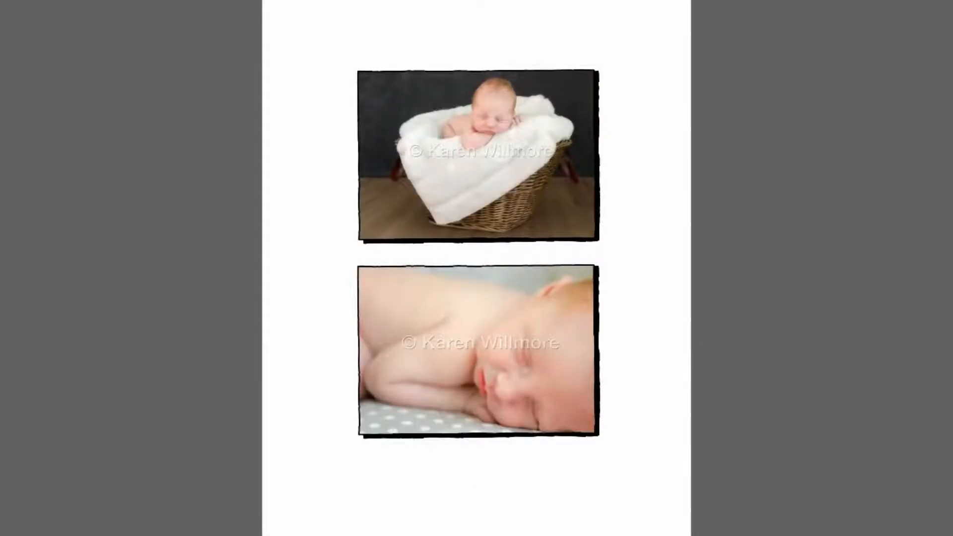
pyautogui.press('space')
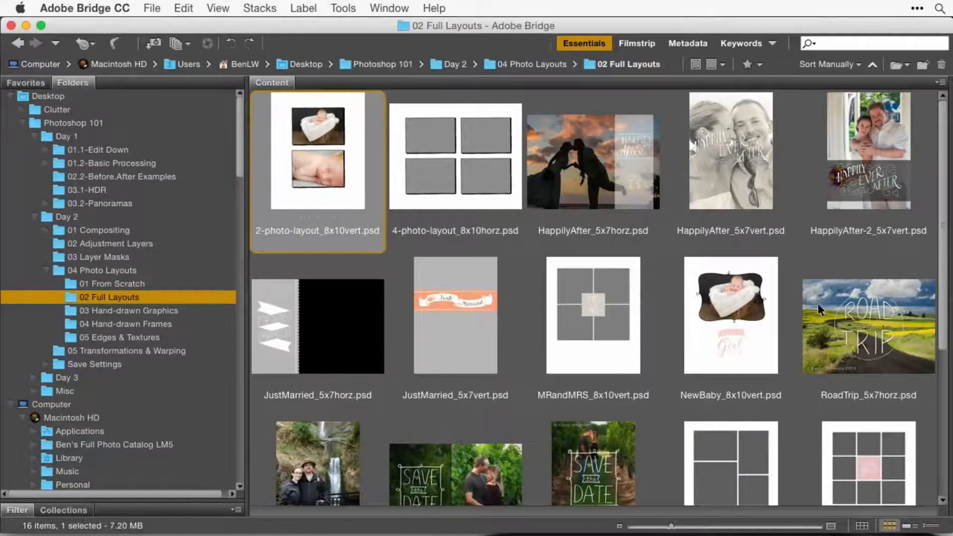
# Step: Find Wedding-2_8x10.psd in the 02 Full Layouts folder and open it in Photoshop
pyautogui.scroll(-5, 687, 409)
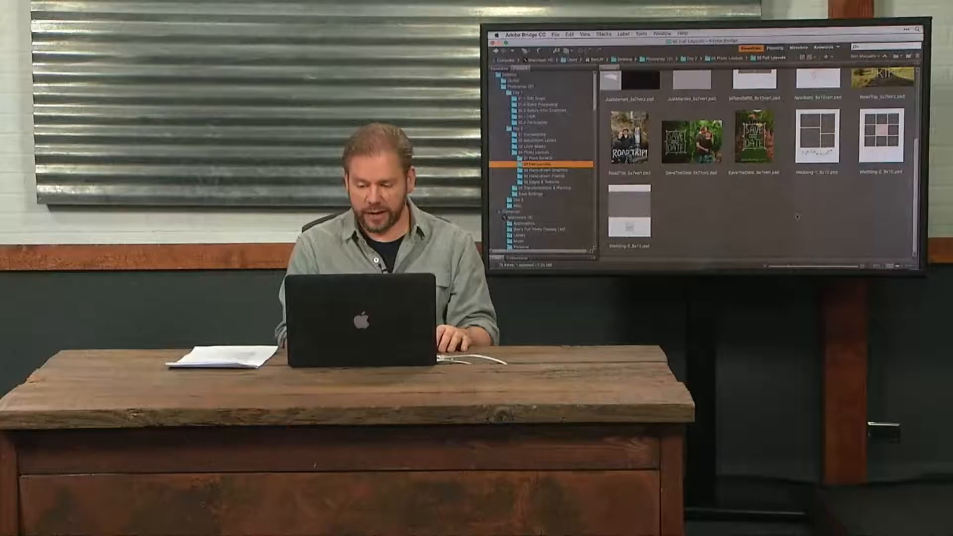
pyautogui.click(877, 161)
pyautogui.doubleClick(876, 160)
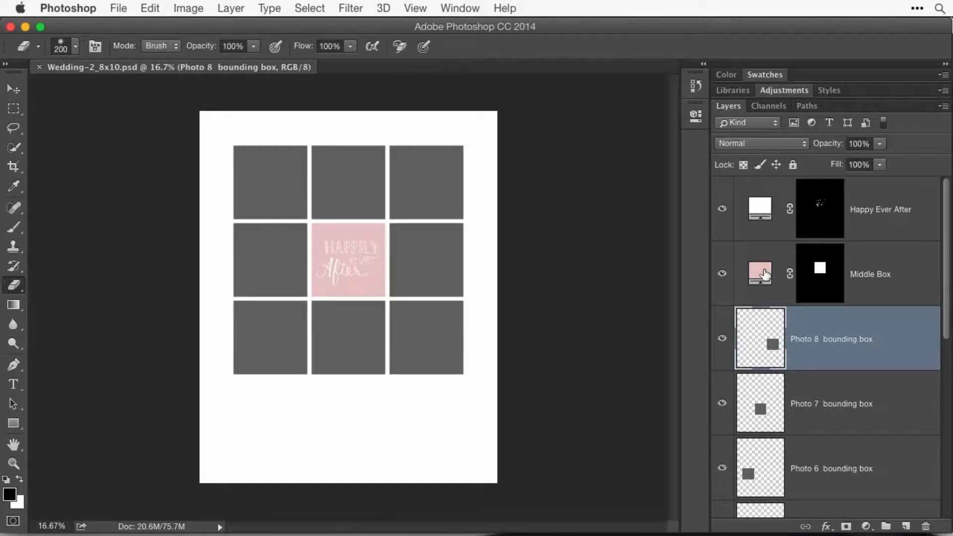
# Step: Change the fill color of the Happy Ever After lettering to black
pyautogui.doubleClick(760, 208)
pyautogui.moveTo(382, 204); pyautogui.dragTo(504, 307)
pyautogui.click(618, 111)
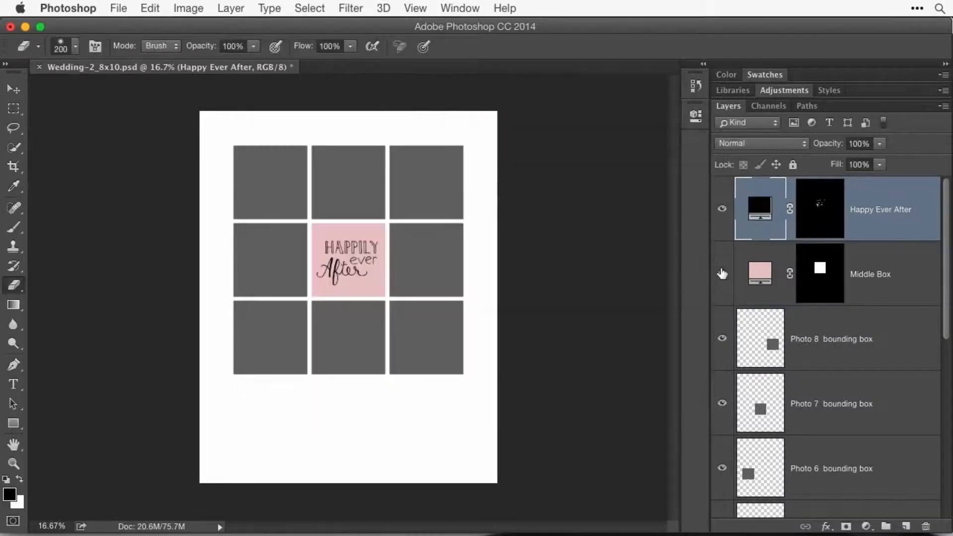
# Step: Change the Middle Box fill color to bright green 07f107
pyautogui.doubleClick(760, 274)
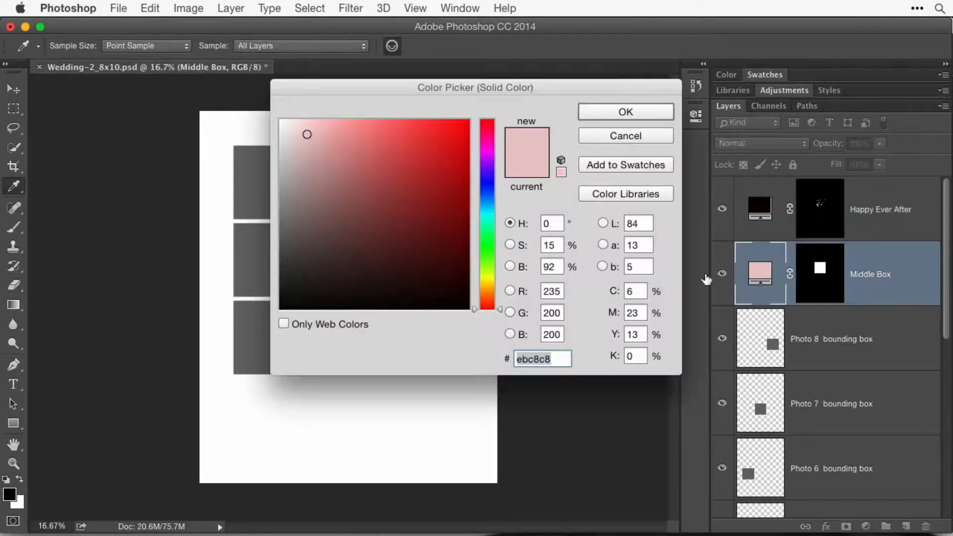
pyautogui.click(487, 246)
pyautogui.click(465, 130)
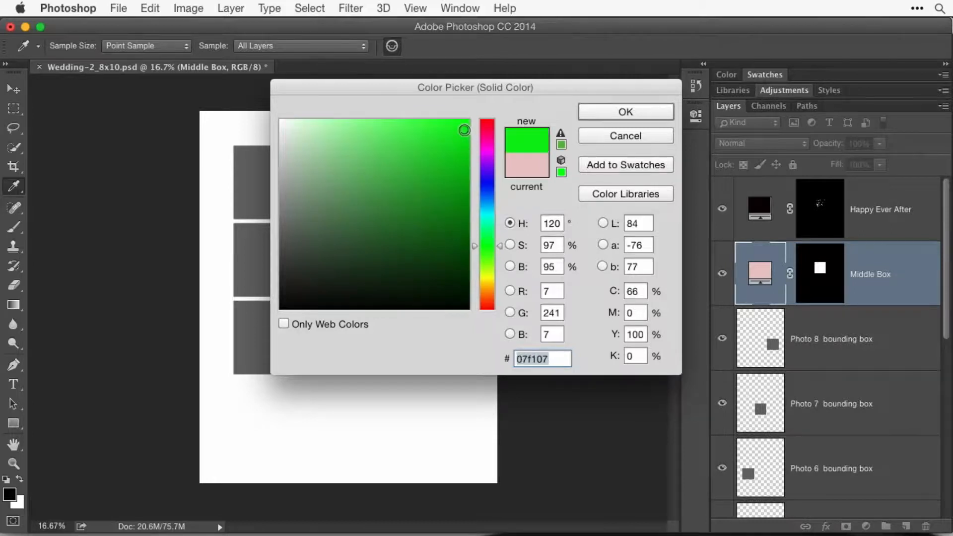
pyautogui.click(618, 114)
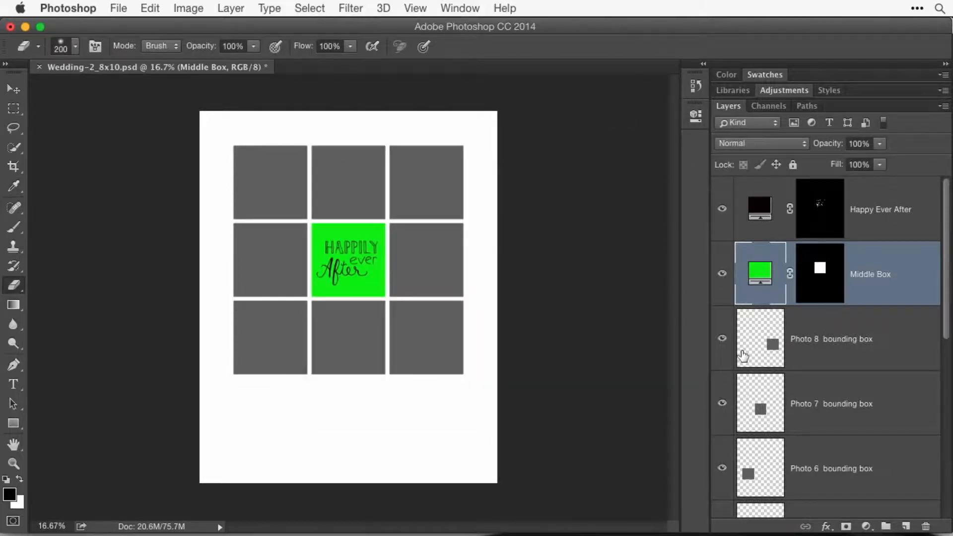
# Step: Change the Background Color fill to a golden yellow with a hue of 54°
pyautogui.scroll(-3, 874, 432)
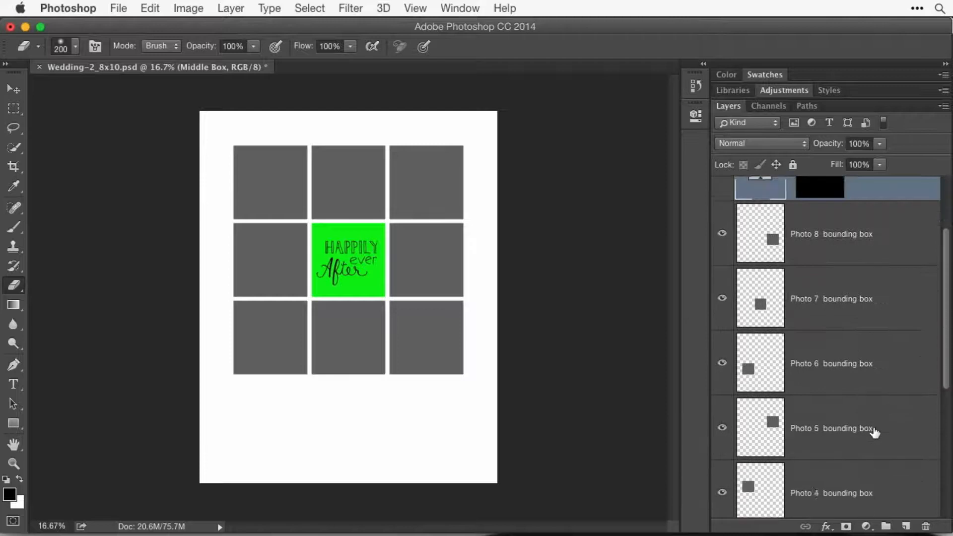
pyautogui.scroll(-8, 875, 434)
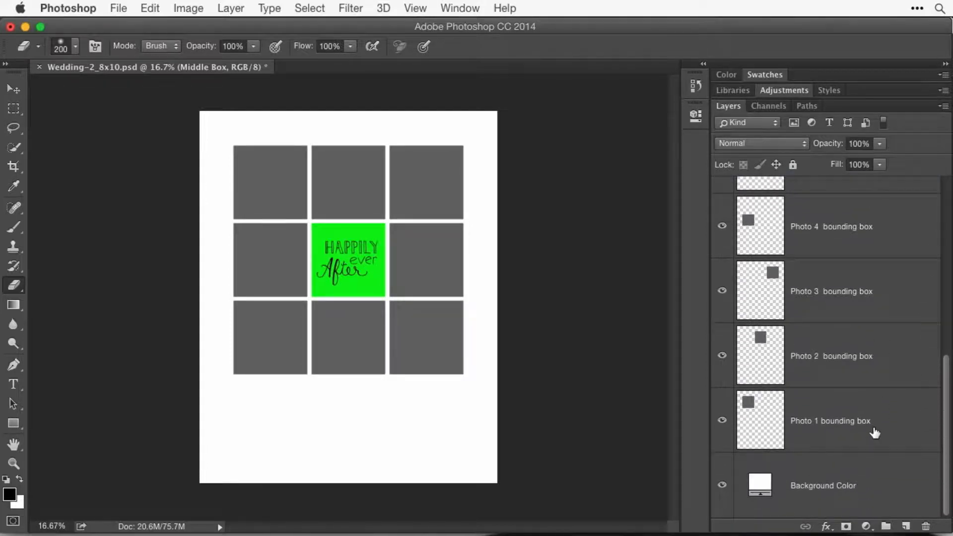
pyautogui.doubleClick(760, 482)
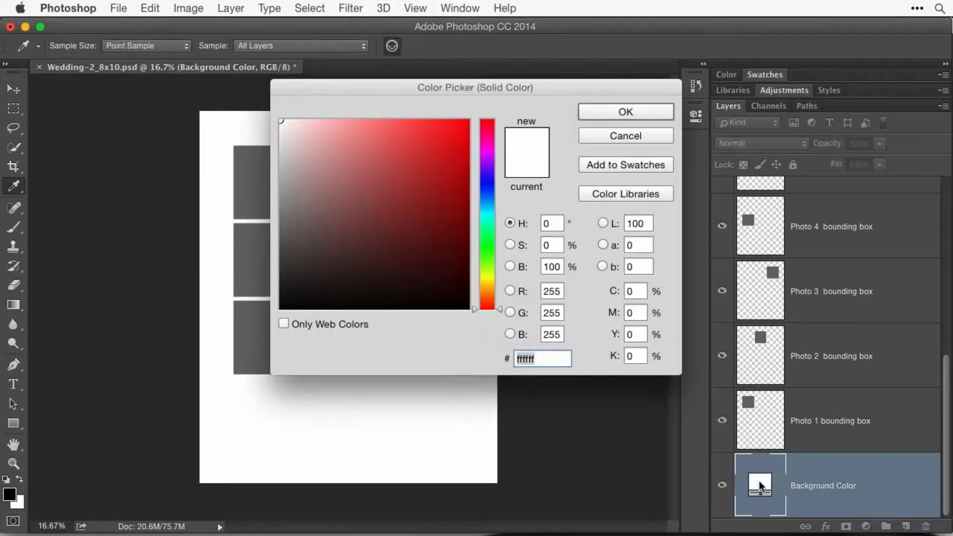
pyautogui.click(488, 281)
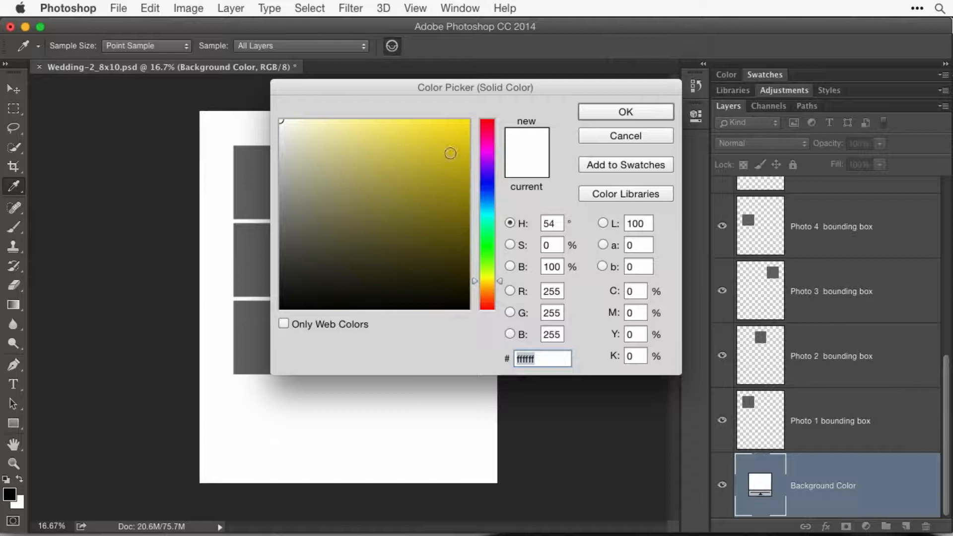
pyautogui.click(458, 136)
pyautogui.click(606, 119)
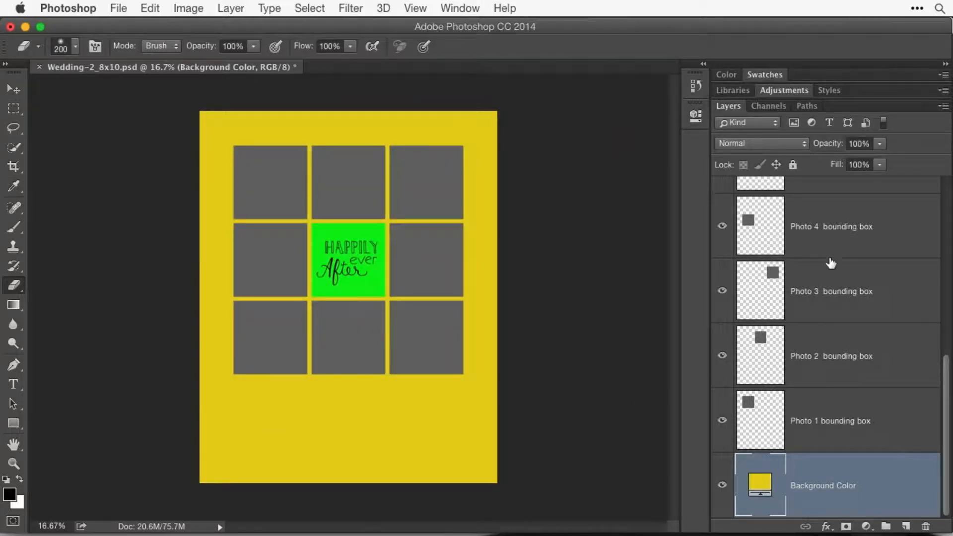
pyautogui.scroll(3, 831, 262)
pyautogui.scroll(3, 831, 262)
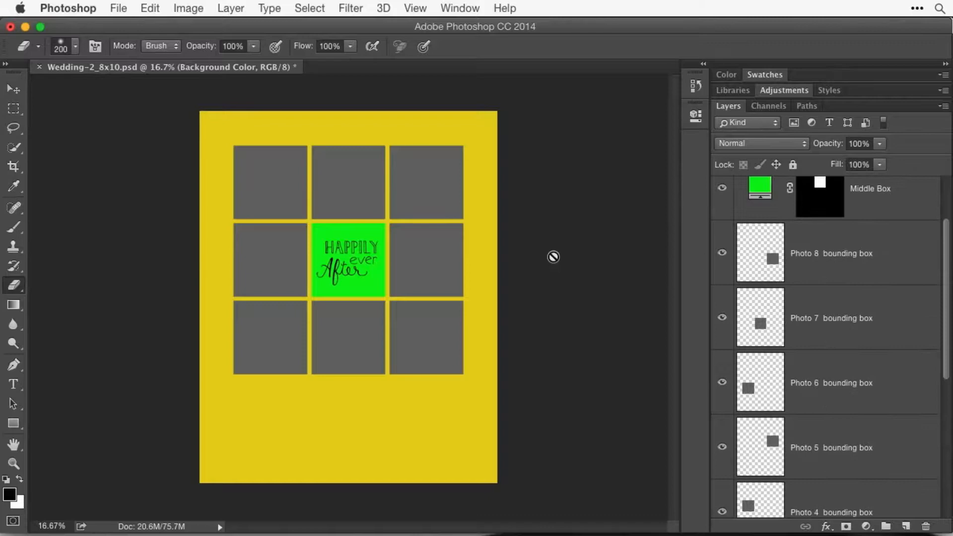
# Step: Switch to Adobe Bridge and browse the Day 1 folders for photos, ending in 01.2-Basic Processing
pyautogui.press('super+Tab')
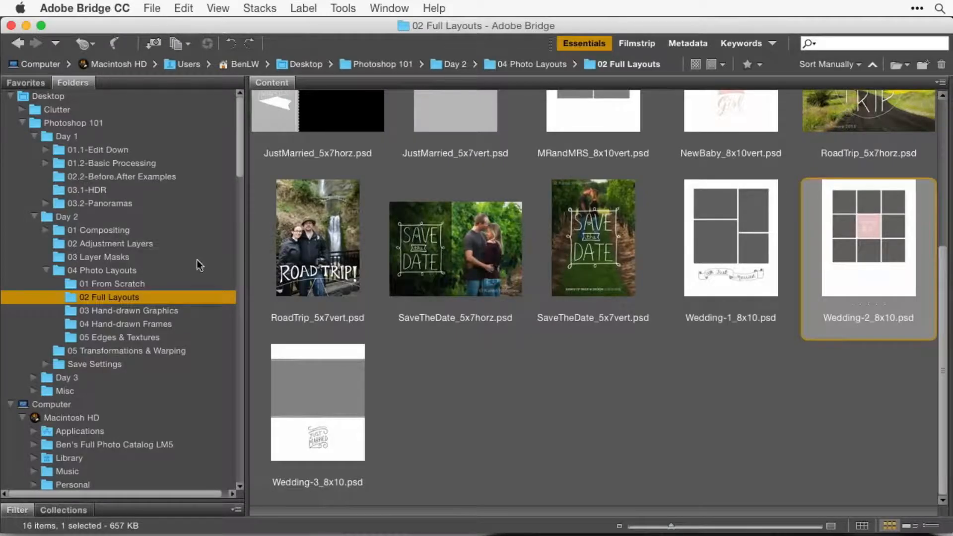
pyautogui.click(95, 175)
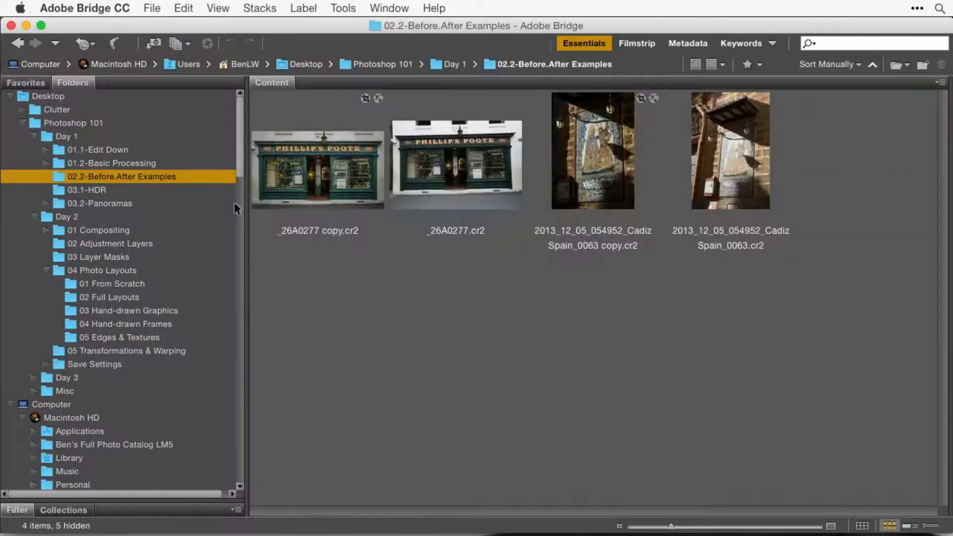
pyautogui.click(93, 191)
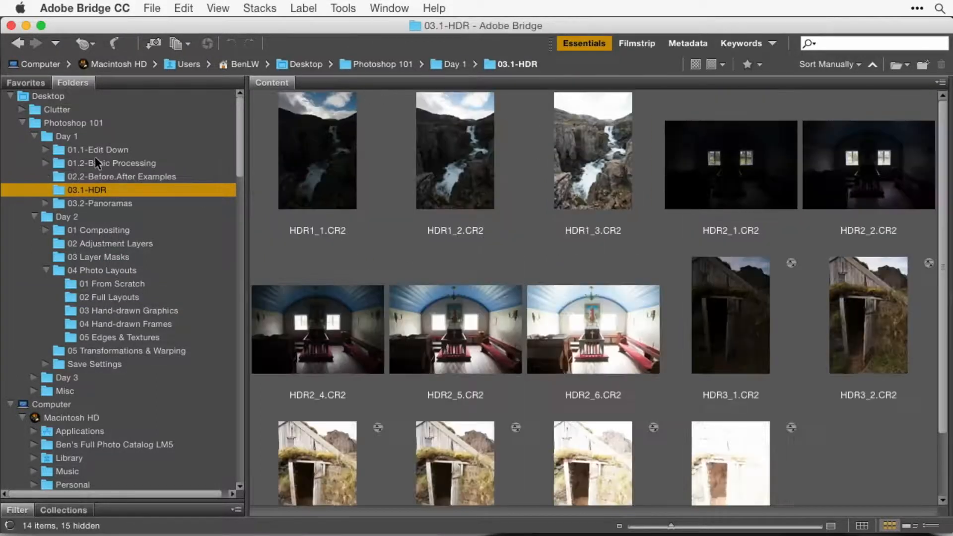
pyautogui.click(94, 158)
pyautogui.scroll(-10, 406, 383)
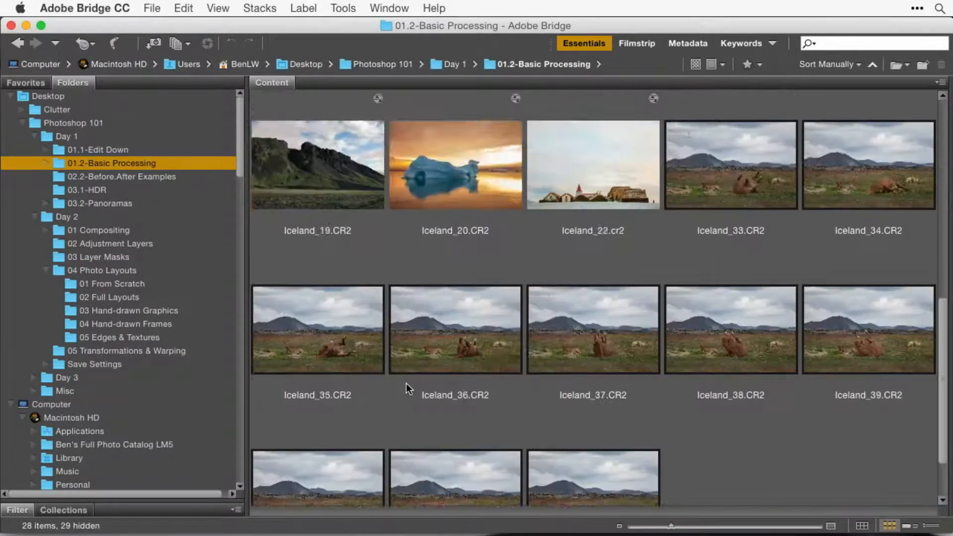
pyautogui.scroll(6, 407, 384)
# Step: Select the seven photos from Iceland_12.CR2 through Iceland_22.cr2 and open them in Camera Raw
pyautogui.click(450, 407)
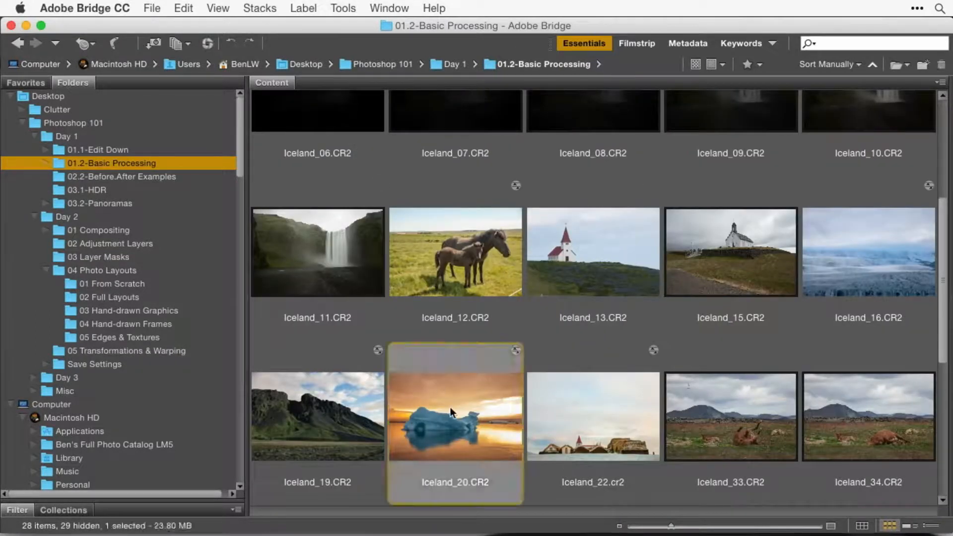
pyautogui.keyDown('super'); pyautogui.click(597, 412); pyautogui.keyUp('super')
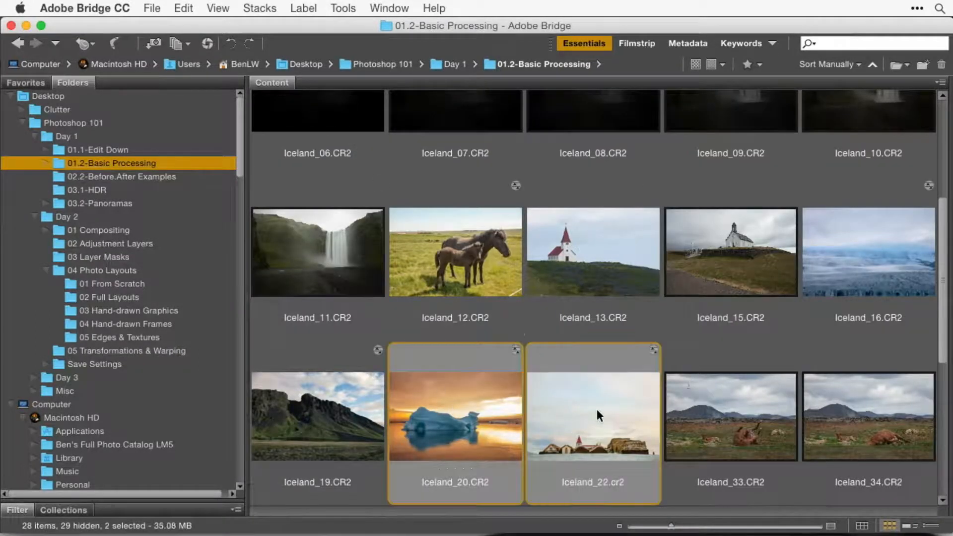
pyautogui.keyDown('shift'); pyautogui.click(467, 267); pyautogui.keyUp('shift')
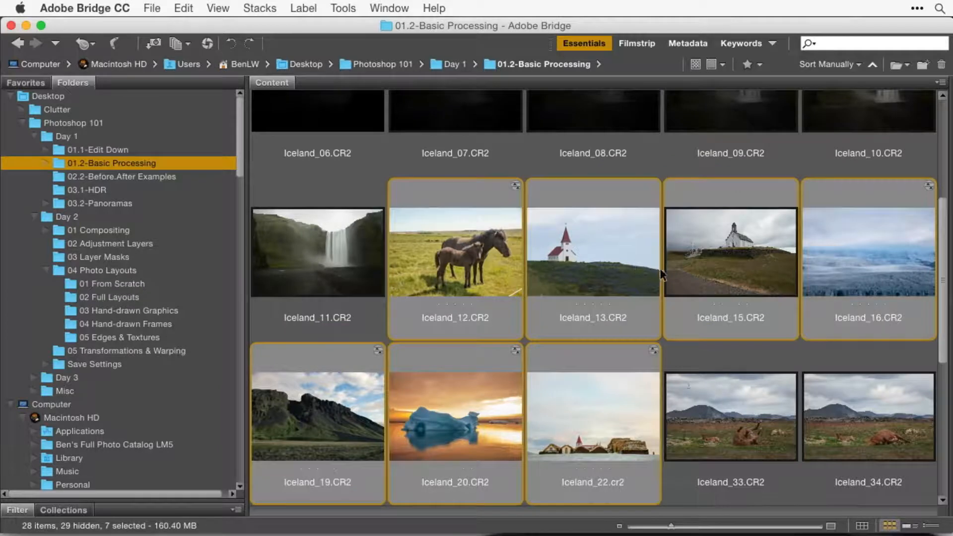
pyautogui.doubleClick(461, 419)
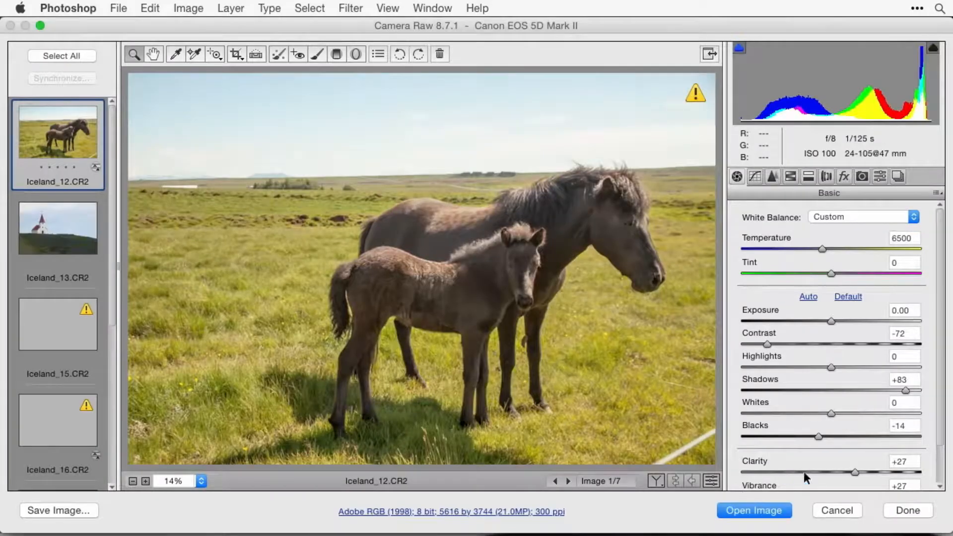
# Step: Select all the photos in Camera Raw and open them as images in Photoshop
pyautogui.click(61, 56)
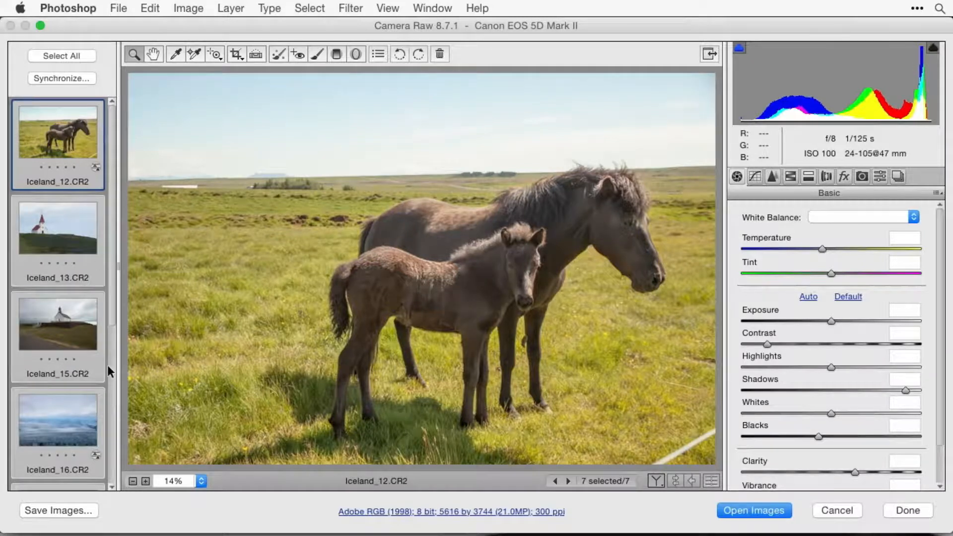
pyautogui.scroll(-6, 107, 368)
pyautogui.scroll(6, 107, 365)
pyautogui.click(749, 509)
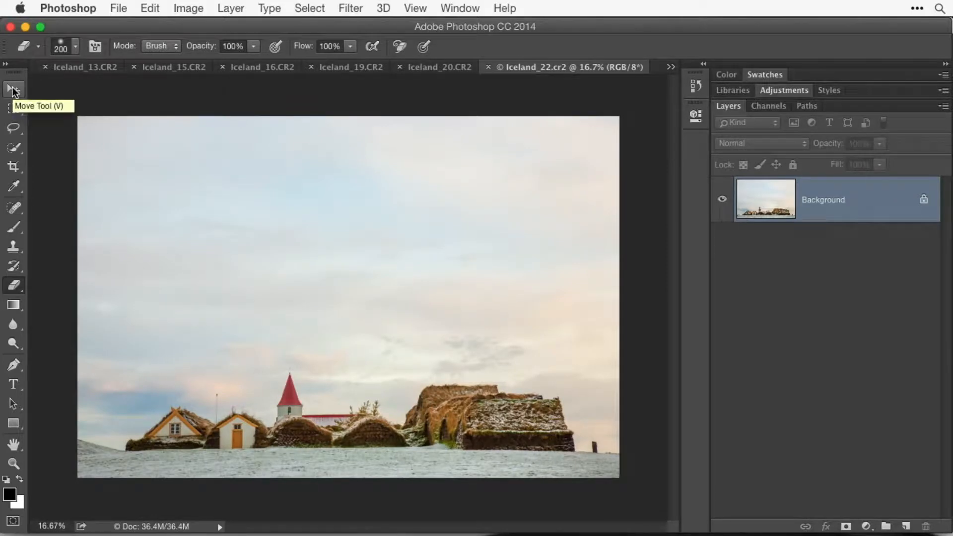
# Step: With the Move tool active, copy the entire Iceland_22.cr2 image and close that document
pyautogui.click(13, 91)
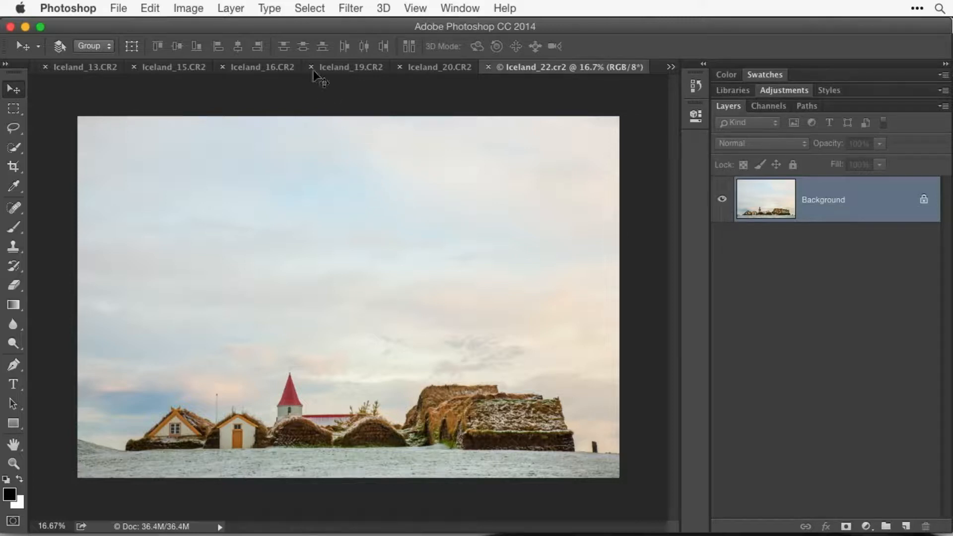
pyautogui.click(311, 8)
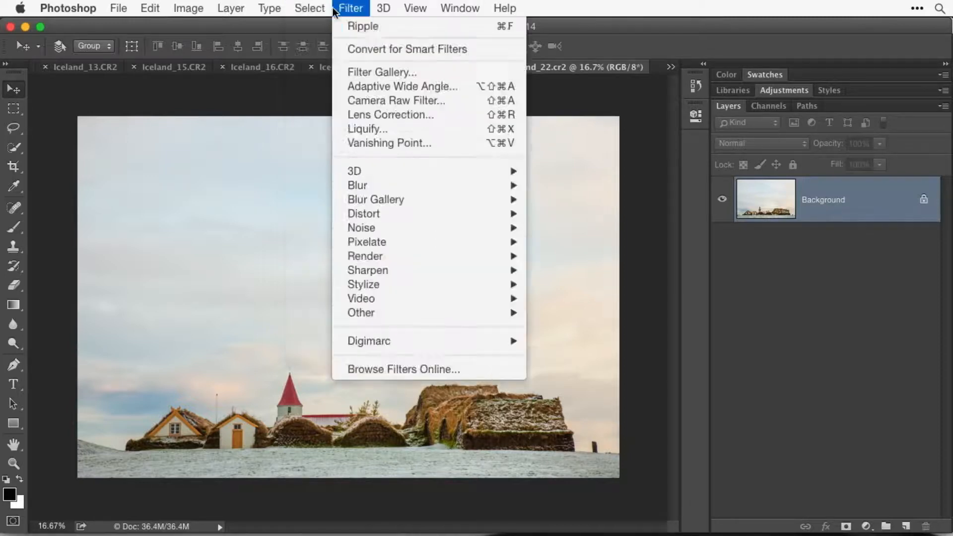
pyautogui.click(351, 8)
pyautogui.click(155, 8)
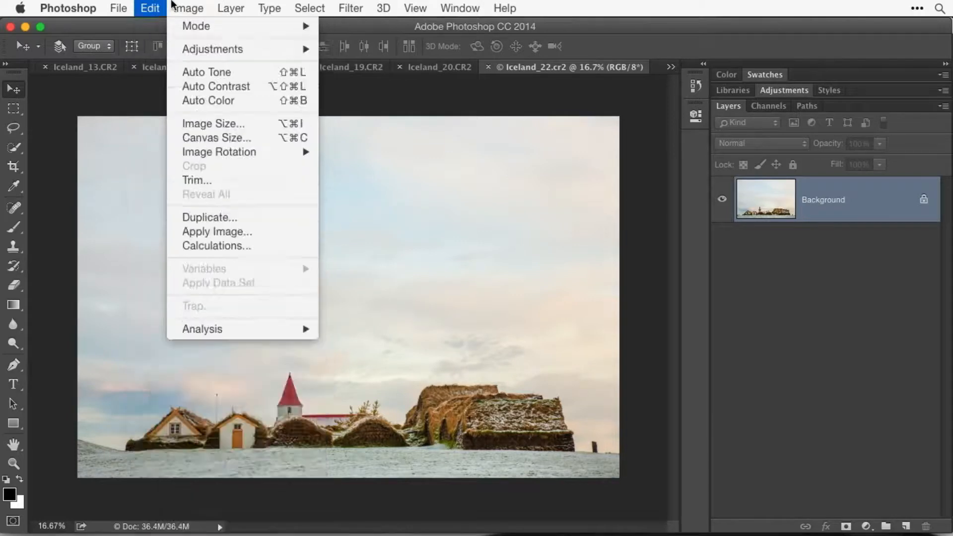
pyautogui.click(159, 4)
pyautogui.press('super+a')
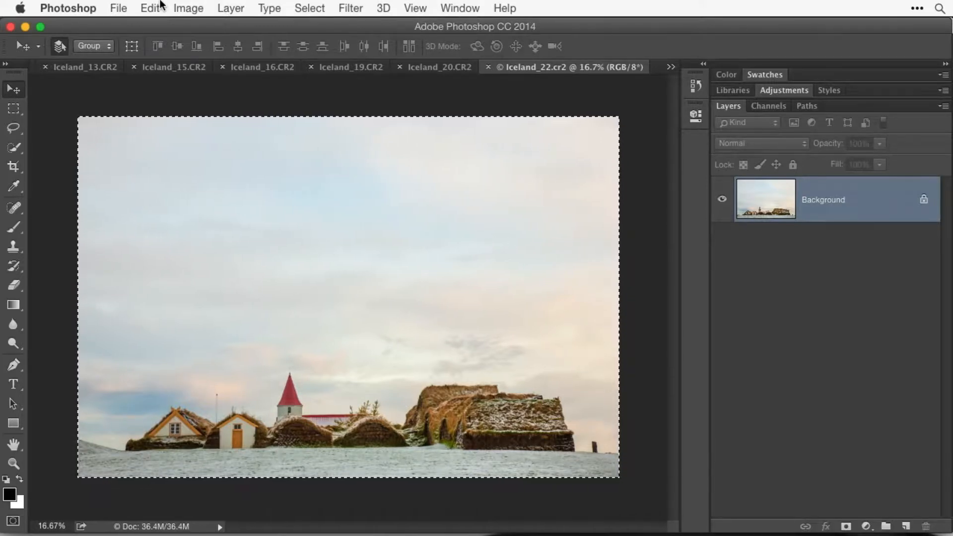
pyautogui.press('super+w')
pyautogui.press('super+d')
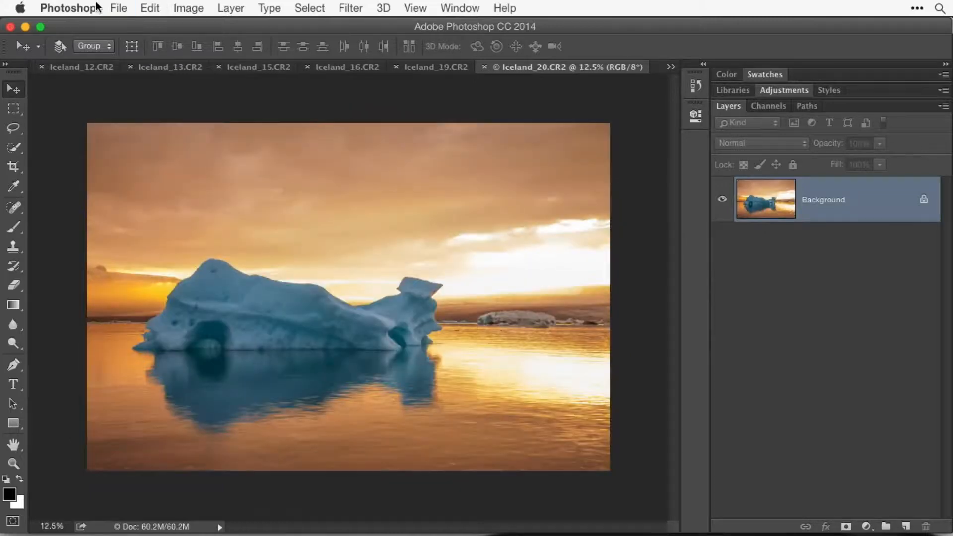
# Step: Bring up the Wedding-2_8x10.psd layout and paste the copied photo above the Background Color layer
pyautogui.click(450, 5)
pyautogui.moveTo(526, 524)
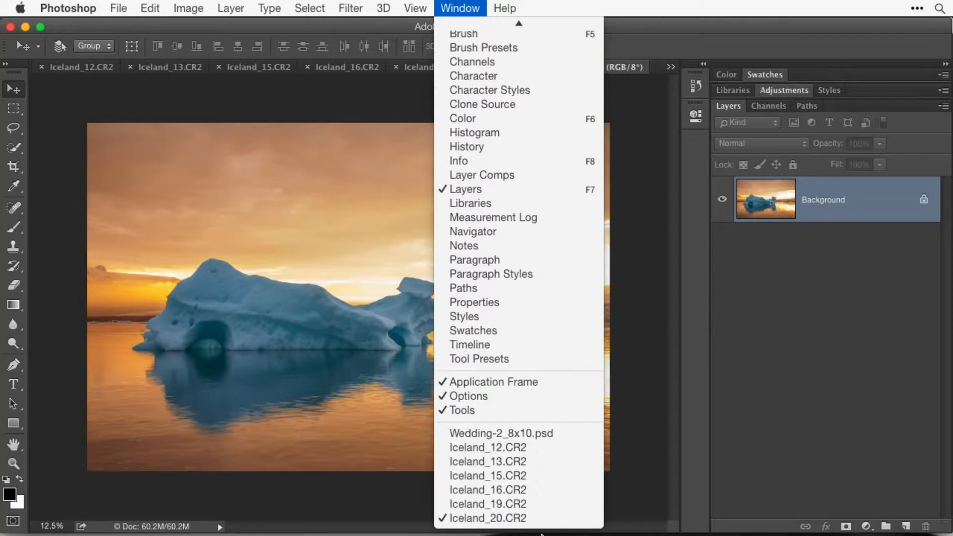
pyautogui.click(583, 435)
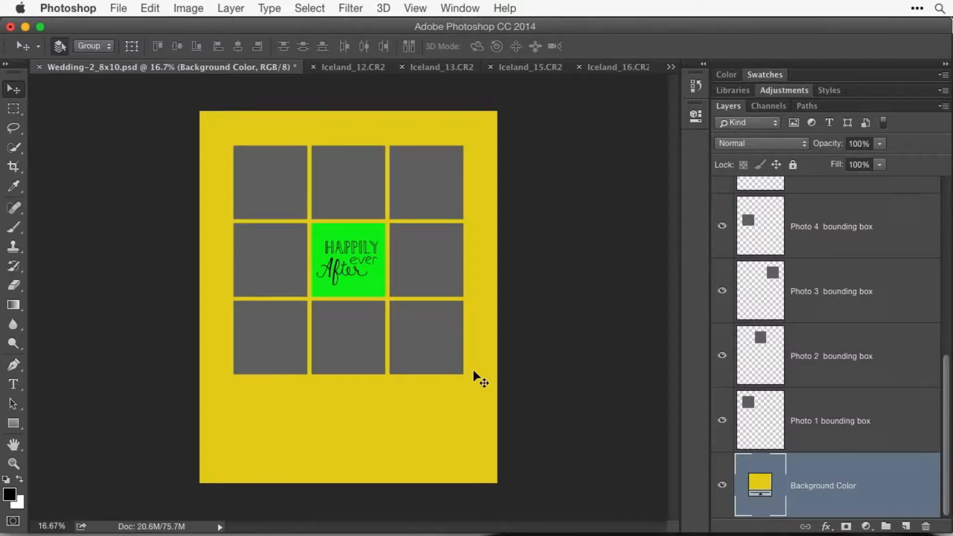
pyautogui.click(154, 6)
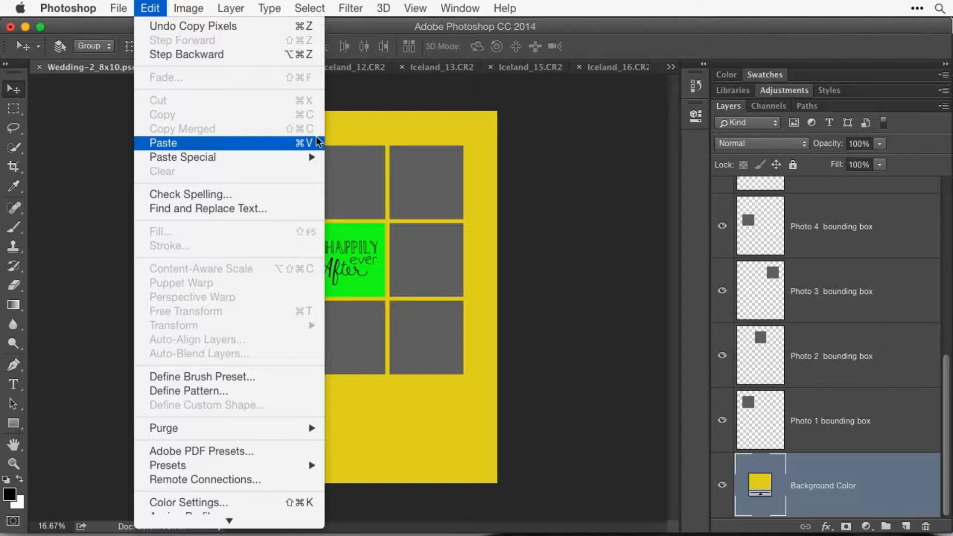
pyautogui.click(141, 3)
pyautogui.press('super+v')
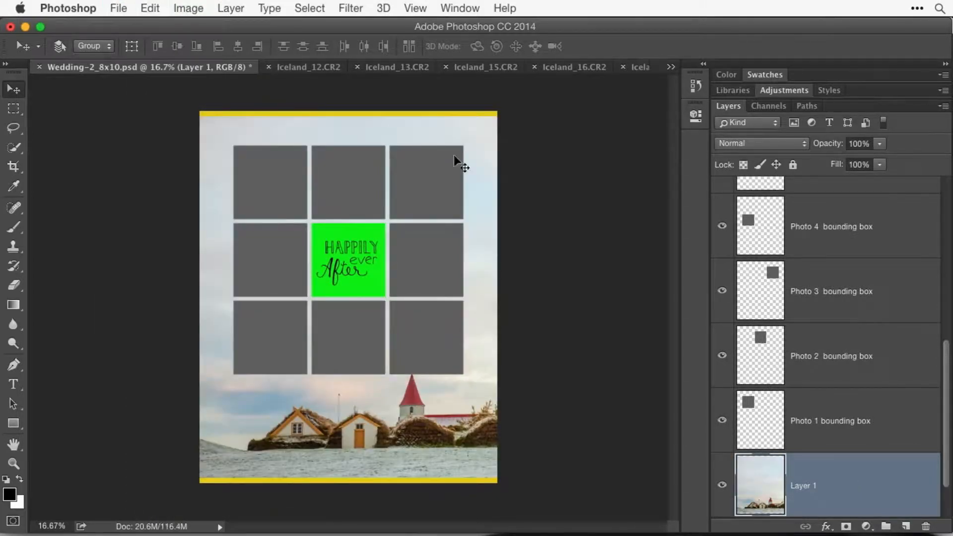
# Step: Move the pasted photo layer directly above the Photo 1 bounding box layer and clip it to that box
pyautogui.moveTo(828, 487); pyautogui.dragTo(813, 401)
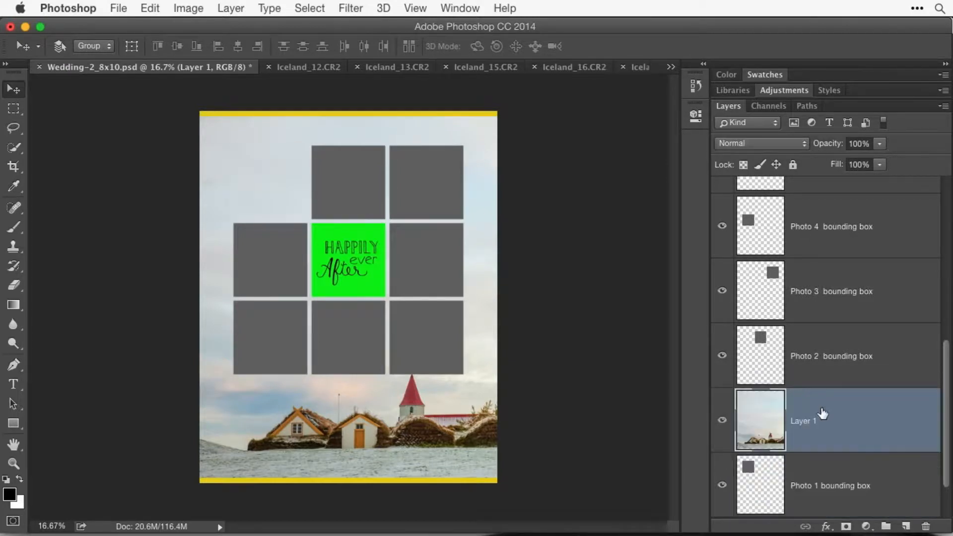
pyautogui.click(230, 6)
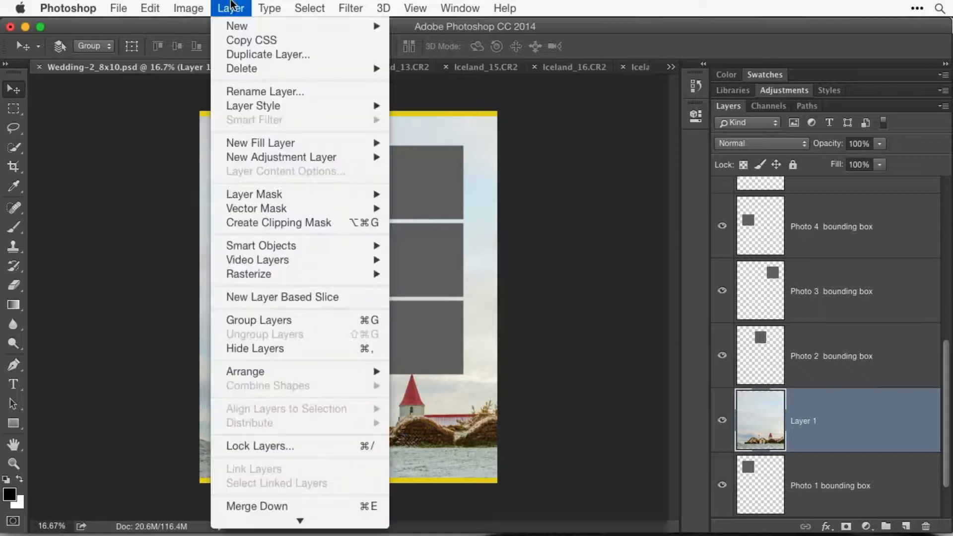
pyautogui.click(279, 225)
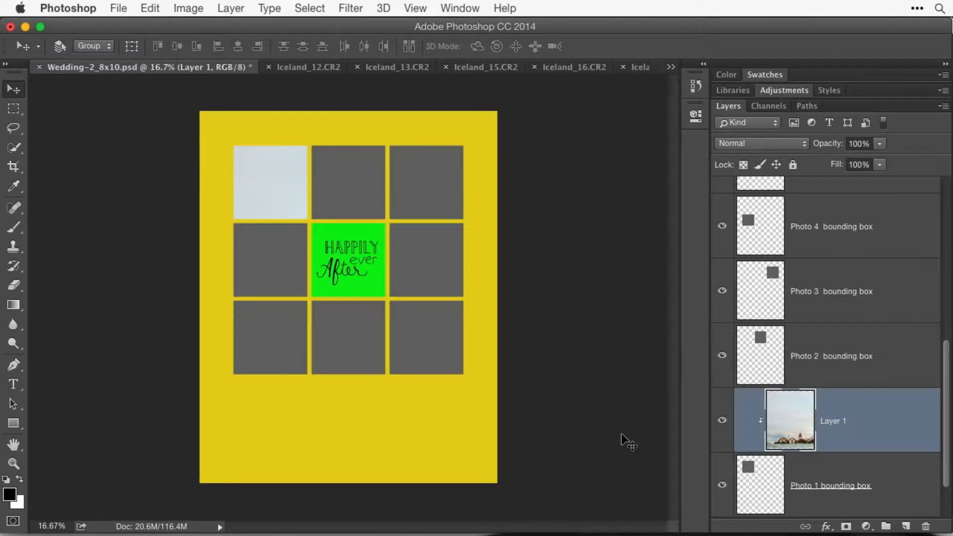
# Step: Scale the clipped photo to about 22% and position it so the church and turf houses fill the Photo 1 box
pyautogui.press('super+t')
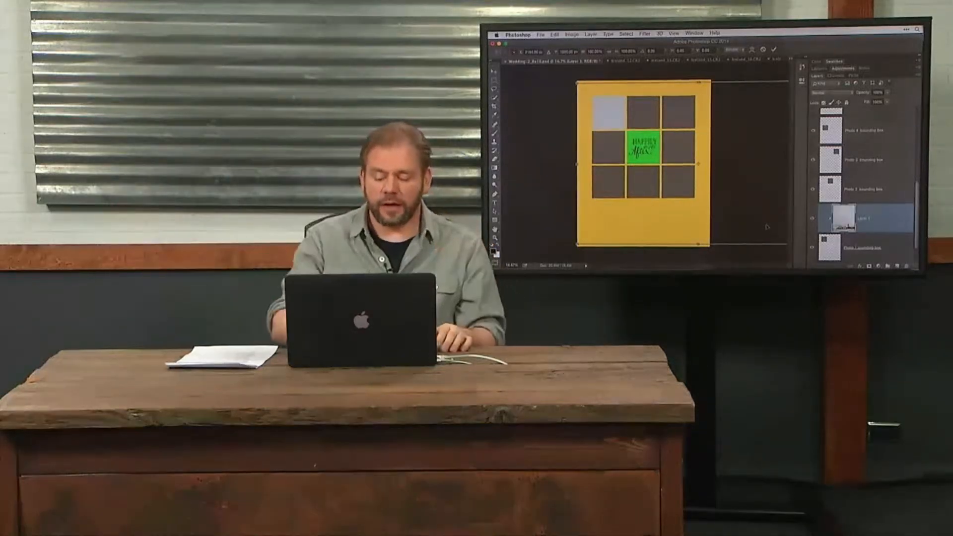
pyautogui.press('super+minus')
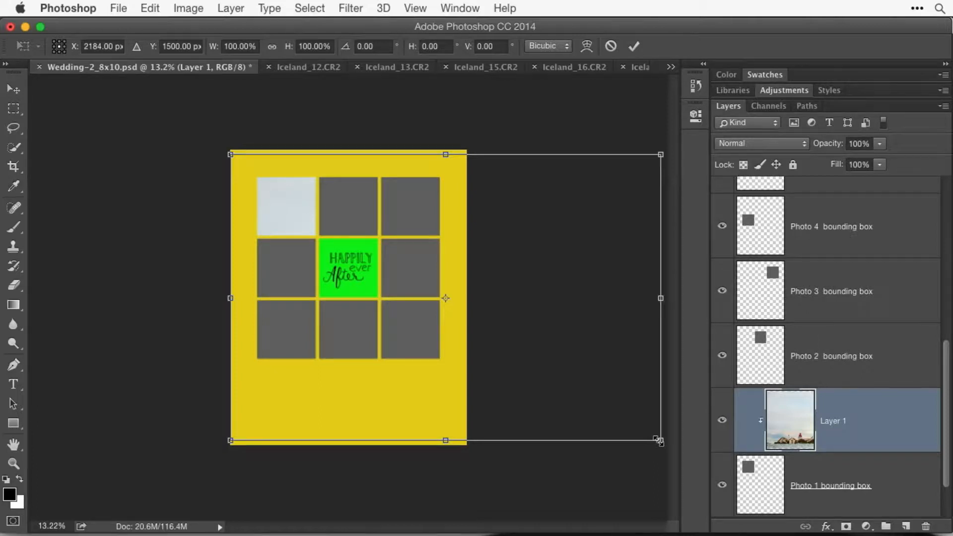
pyautogui.moveTo(659, 440); pyautogui.dragTo(349, 244)
pyautogui.moveTo(231, 154); pyautogui.dragTo(264, 164)
pyautogui.moveTo(355, 170); pyautogui.dragTo(342, 172)
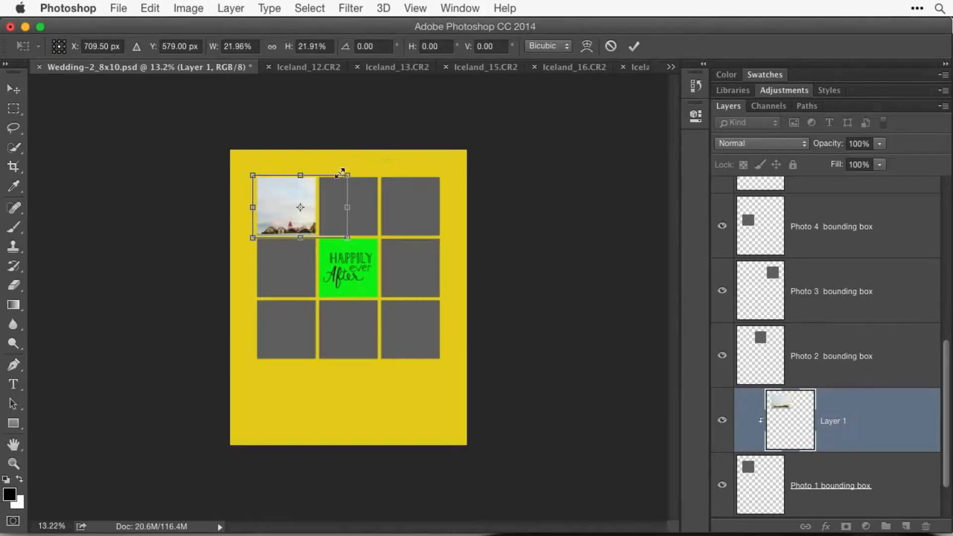
pyautogui.press('Return')
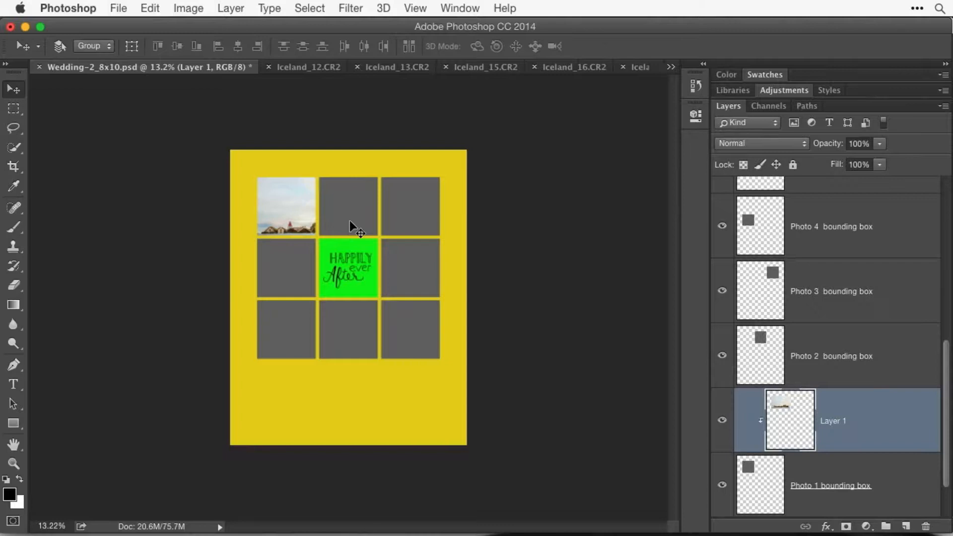
pyautogui.moveTo(300, 212)
pyautogui.mouseDown()
pyautogui.moveTo(270, 211)
pyautogui.moveTo(293, 212)
pyautogui.mouseUp()
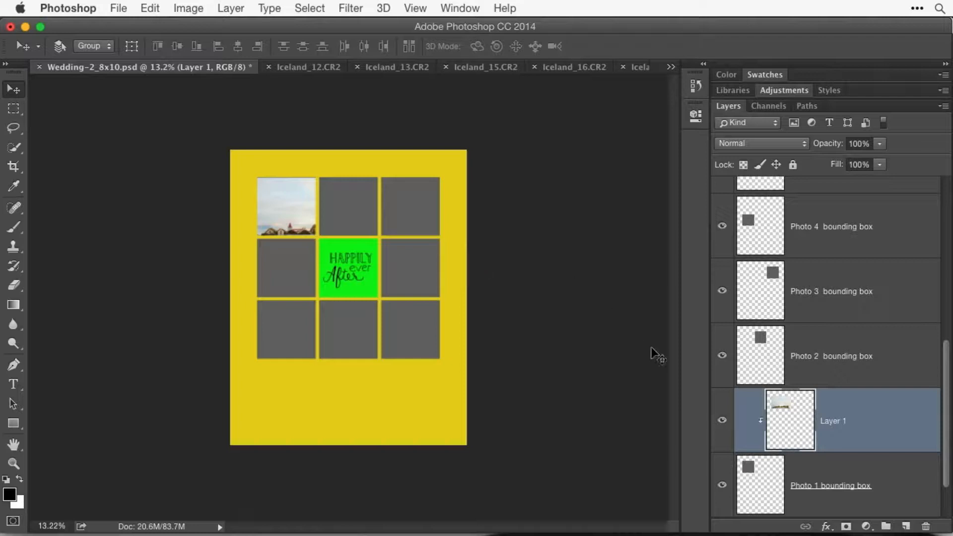
# Step: Copy the entire Iceland_12.CR2 image and close that document without saving
pyautogui.click(304, 69)
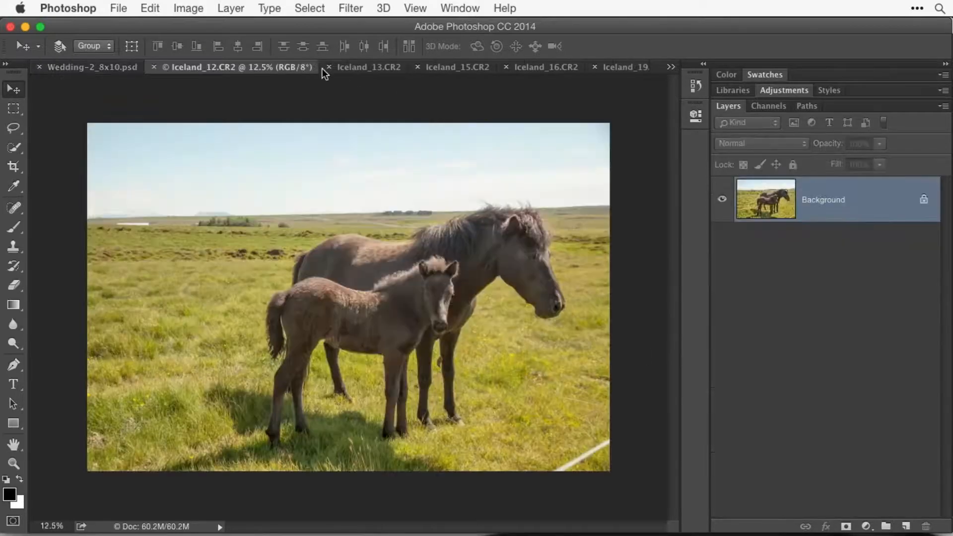
pyautogui.press('super+a')
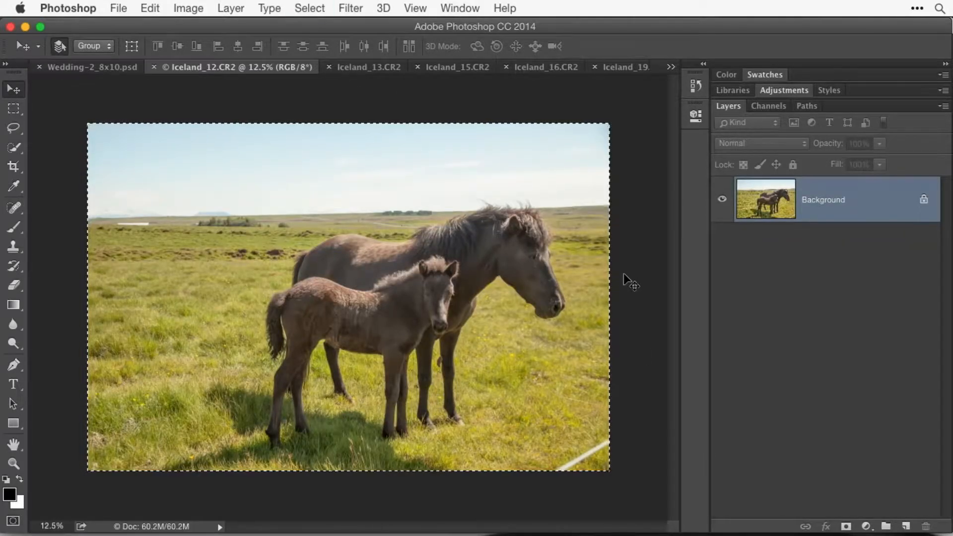
pyautogui.press('super+c')
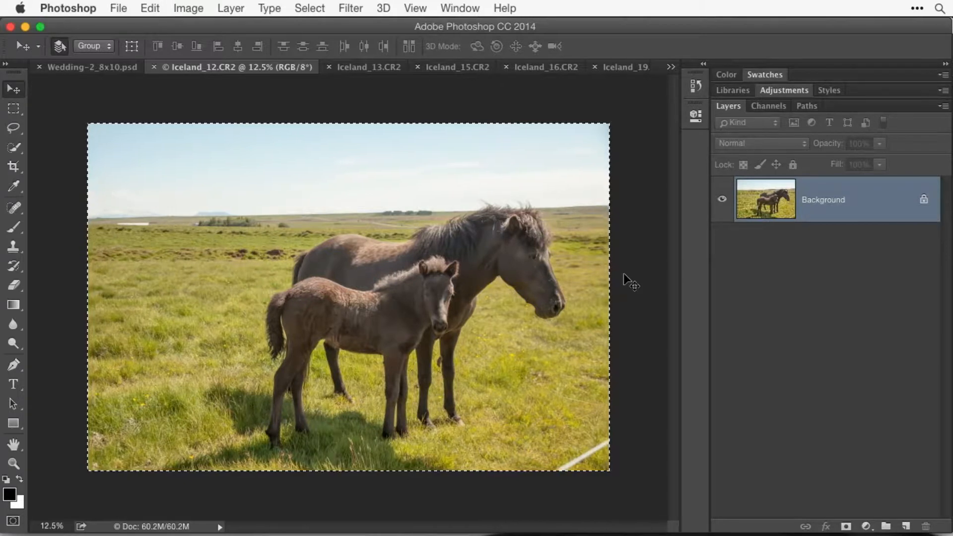
pyautogui.press('super+w')
pyautogui.click(427, 213)
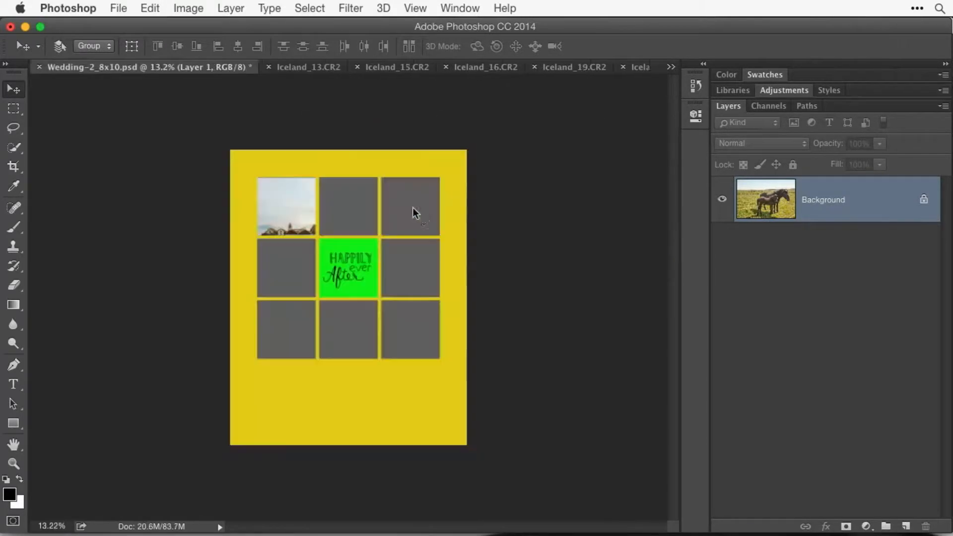
# Step: Paste the copied horse photo above the Photo 2 bounding box layer and clip it to that box
pyautogui.click(858, 421)
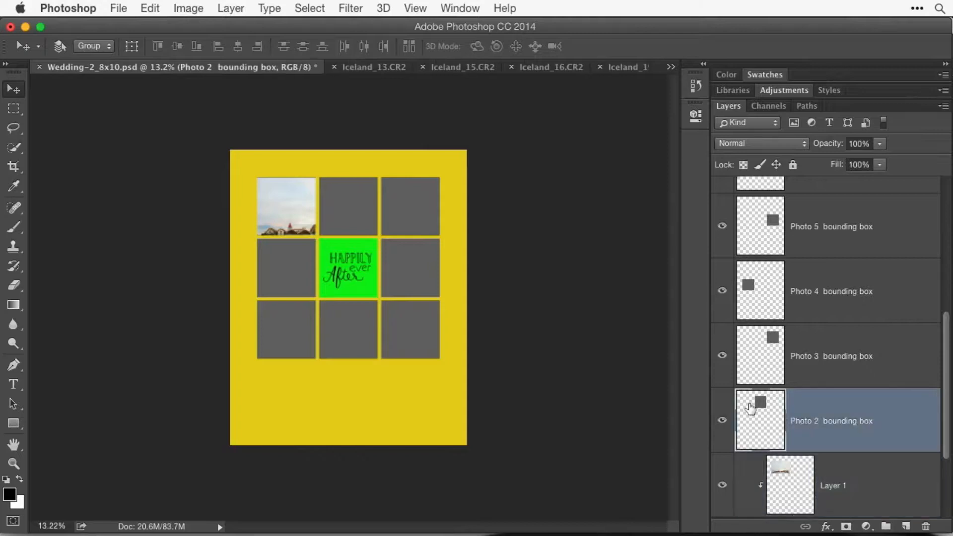
pyautogui.click(144, 8)
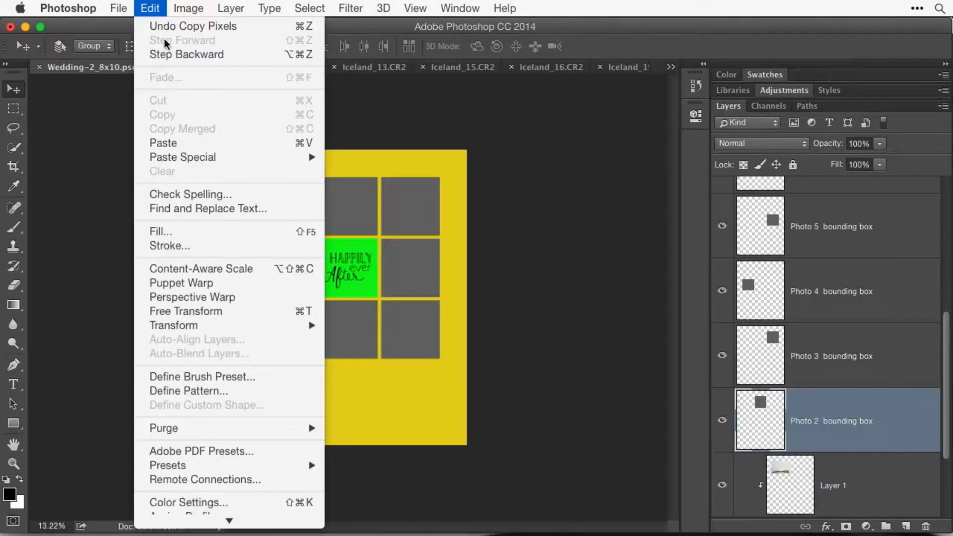
pyautogui.click(187, 143)
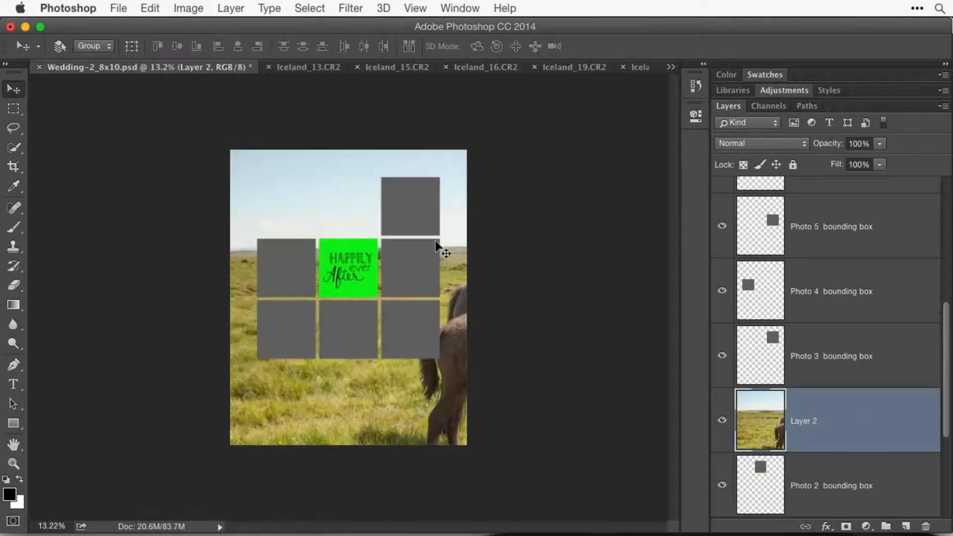
pyautogui.click(199, 6)
pyautogui.moveTo(231, 8)
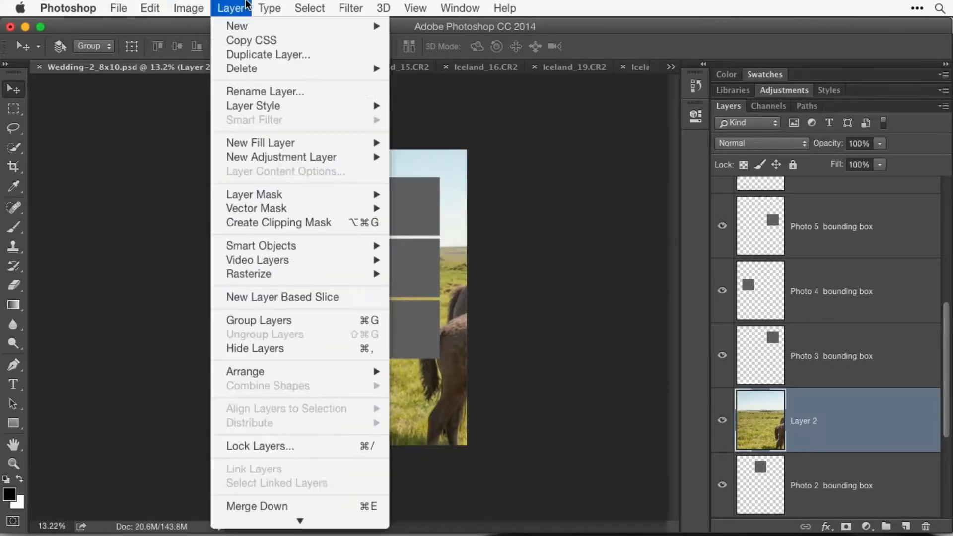
pyautogui.click(298, 225)
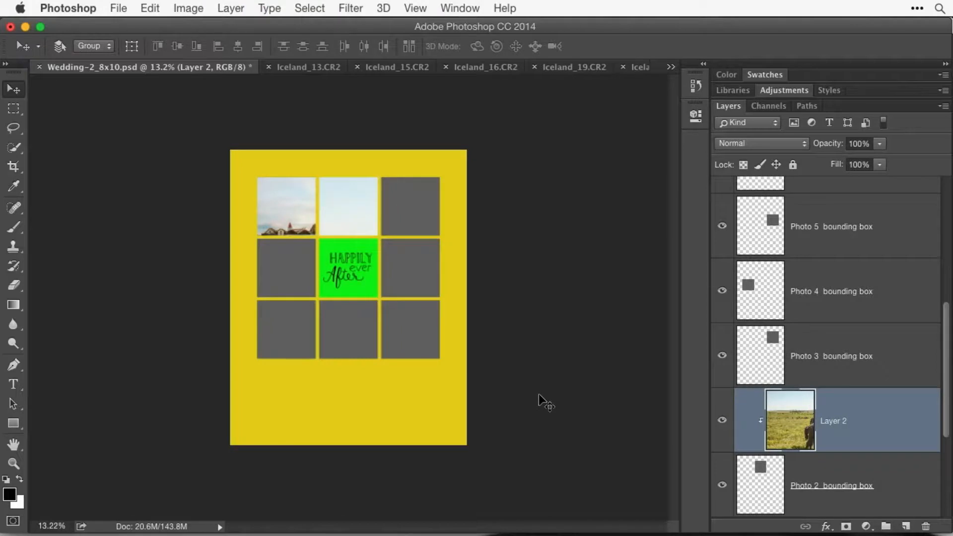
# Step: Scale the clipped horse photo to about 21% and position it so both horses fill the Photo 2 box
pyautogui.press('super+t')
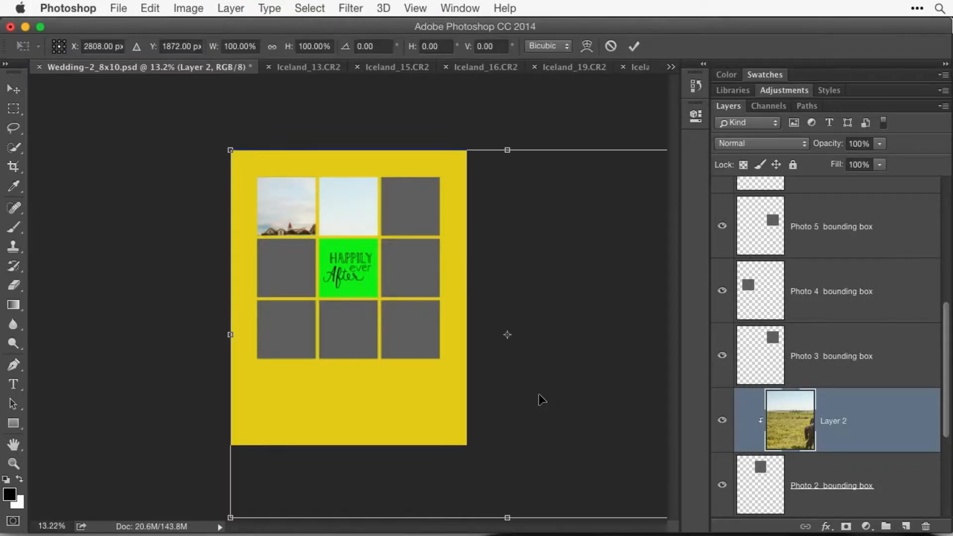
pyautogui.press('super+0')
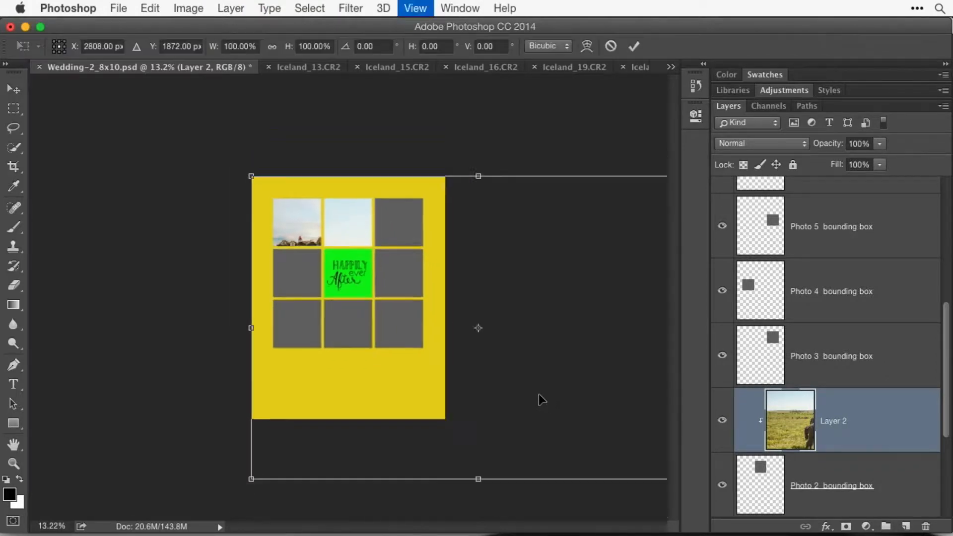
pyautogui.moveTo(657, 456); pyautogui.dragTo(385, 239)
pyautogui.moveTo(264, 192); pyautogui.dragTo(288, 191)
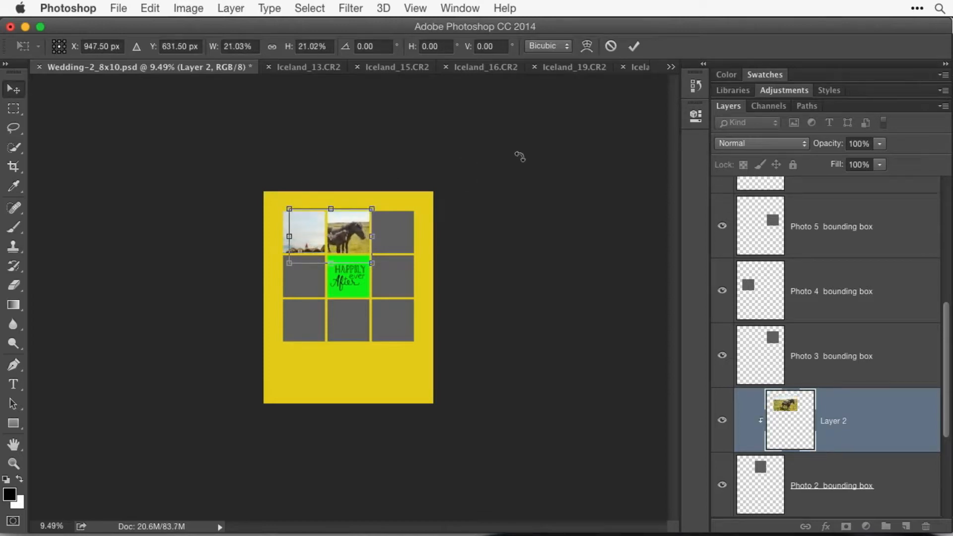
pyautogui.press('Return')
pyautogui.moveTo(356, 242); pyautogui.dragTo(359, 237)
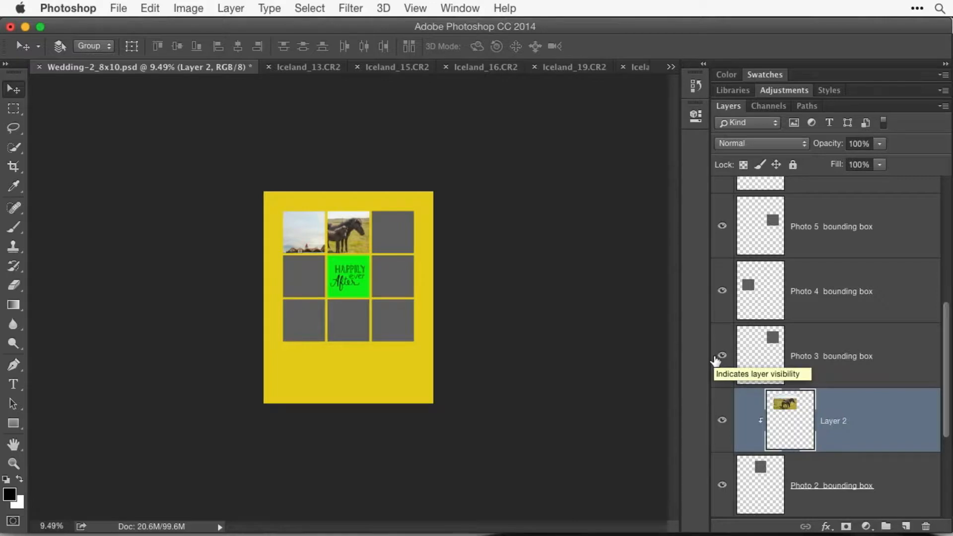
# Step: Change the Background Color fill layer to white
pyautogui.press('super+0')
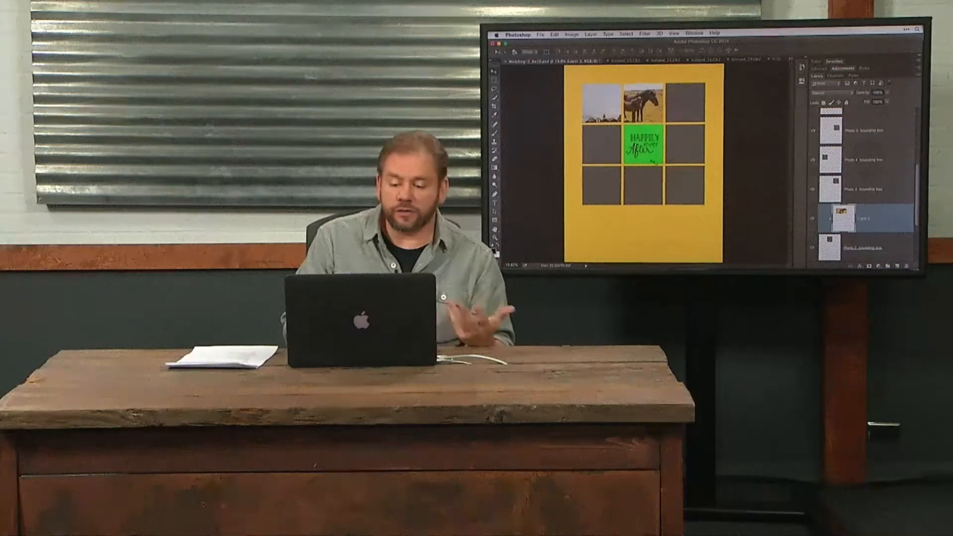
pyautogui.scroll(-5, 869, 230)
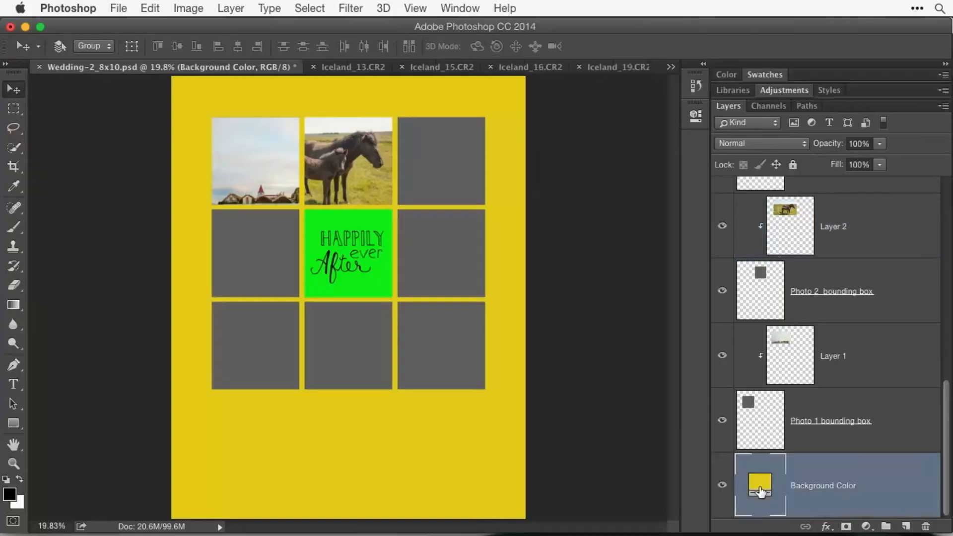
pyautogui.doubleClick(760, 485)
pyautogui.click(407, 252)
pyautogui.moveTo(332, 182); pyautogui.dragTo(268, 91)
pyautogui.click(630, 114)
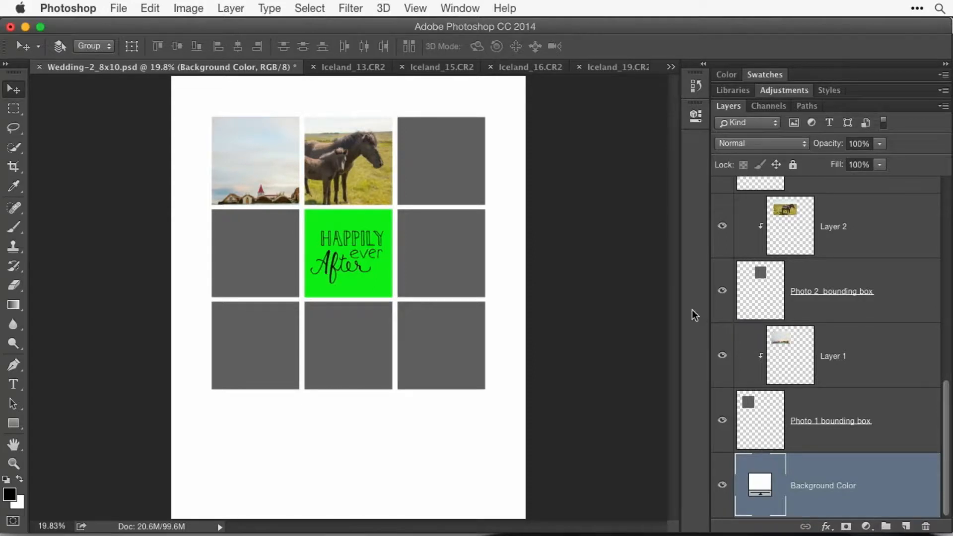
# Step: Close the wedding layout and all remaining open Iceland photos without saving
pyautogui.press('super')
pyautogui.press('super+w')
pyautogui.press('d')
pyautogui.press('super+w')
pyautogui.press('d')
pyautogui.press('super+w')
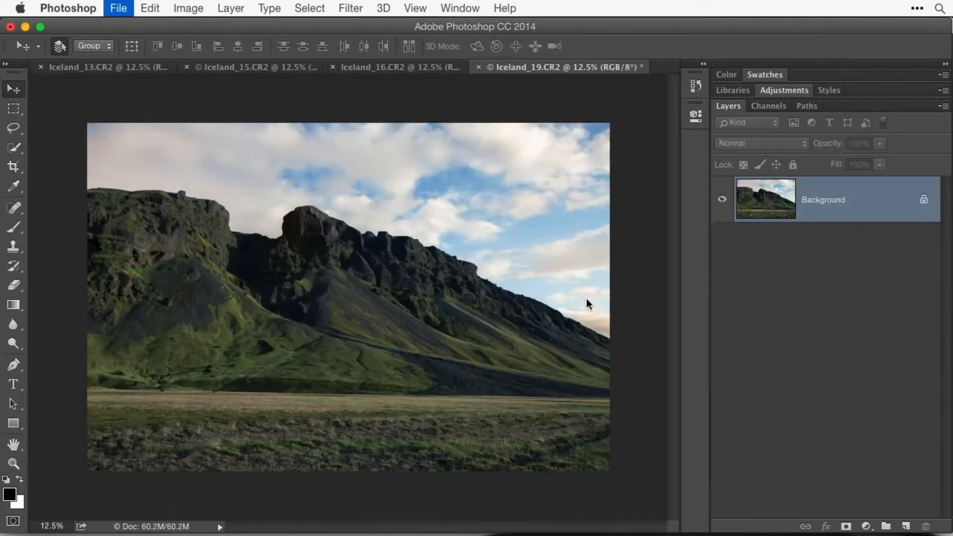
pyautogui.press('d')
pyautogui.press('super+w')
pyautogui.press('d')
pyautogui.press('super+w')
pyautogui.press('super+w')
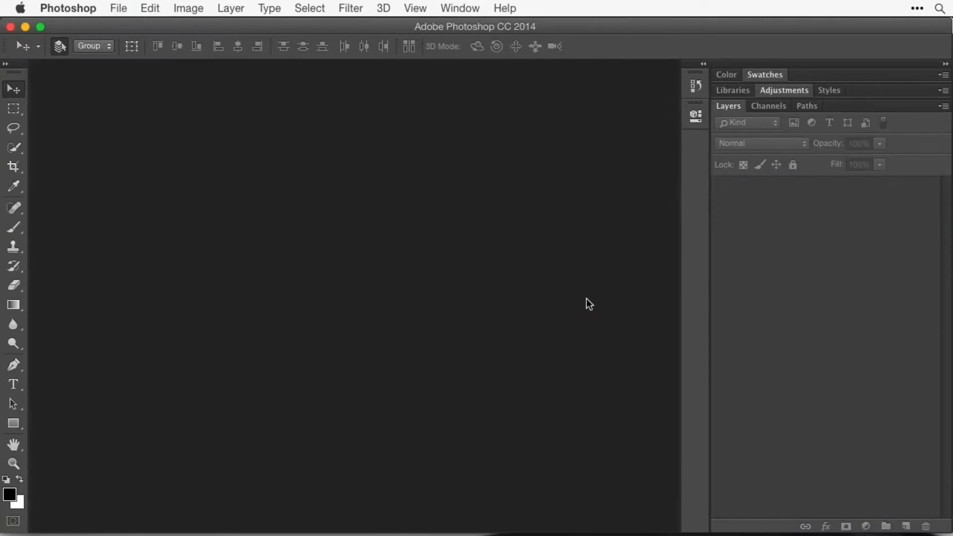
# Step: Switch to Adobe Bridge, dismiss the clipboard alert, and browse the layouts in the 02 Full Layouts folder
pyautogui.press('super+Tab')
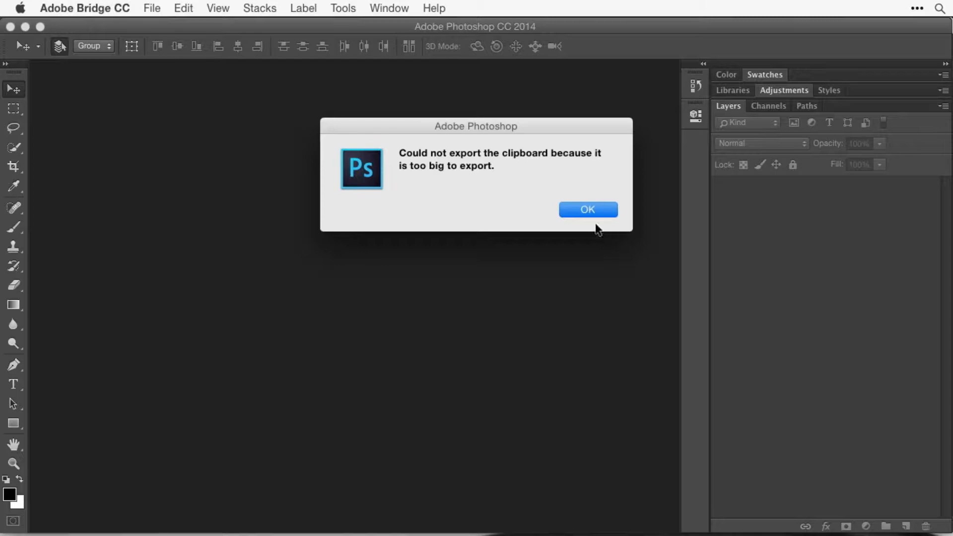
pyautogui.click(584, 207)
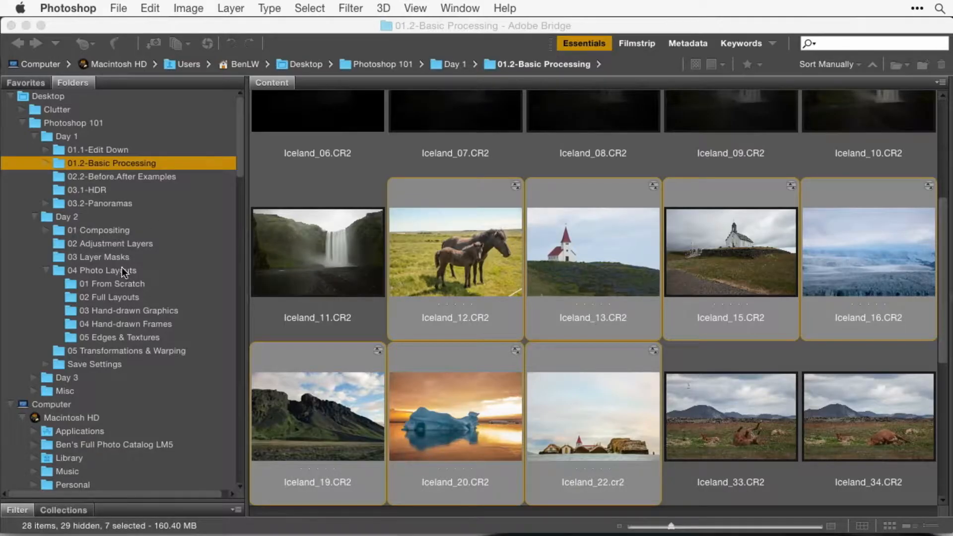
pyautogui.click(108, 296)
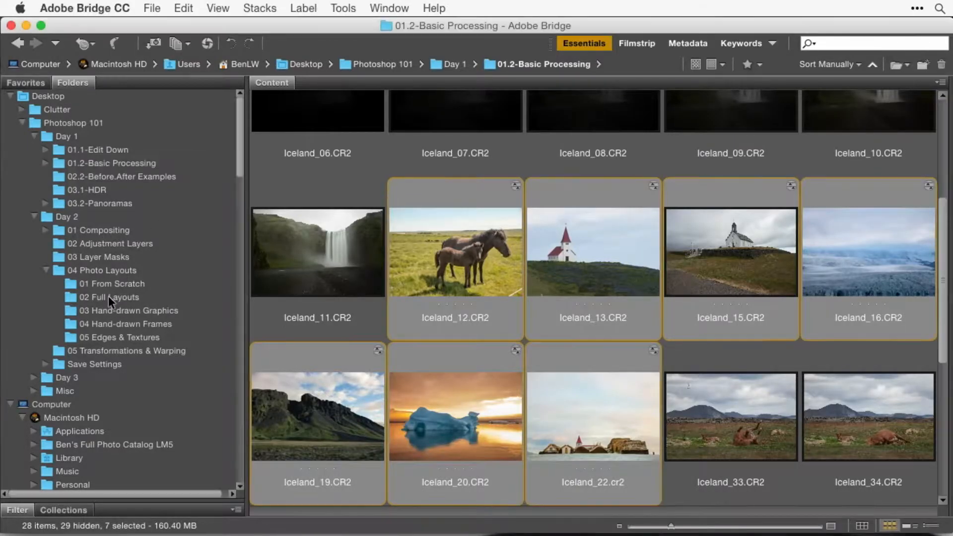
pyautogui.scroll(-5, 635, 350)
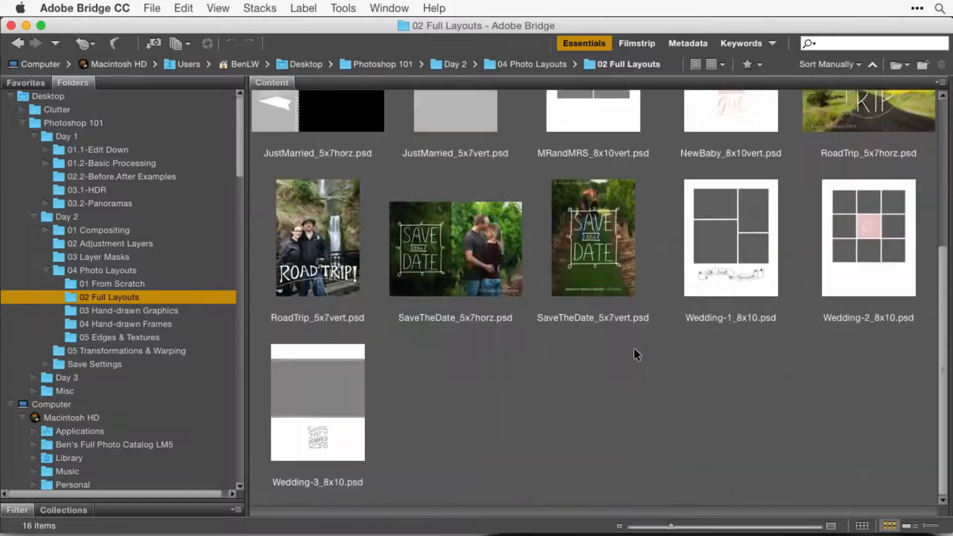
pyautogui.scroll(5, 635, 350)
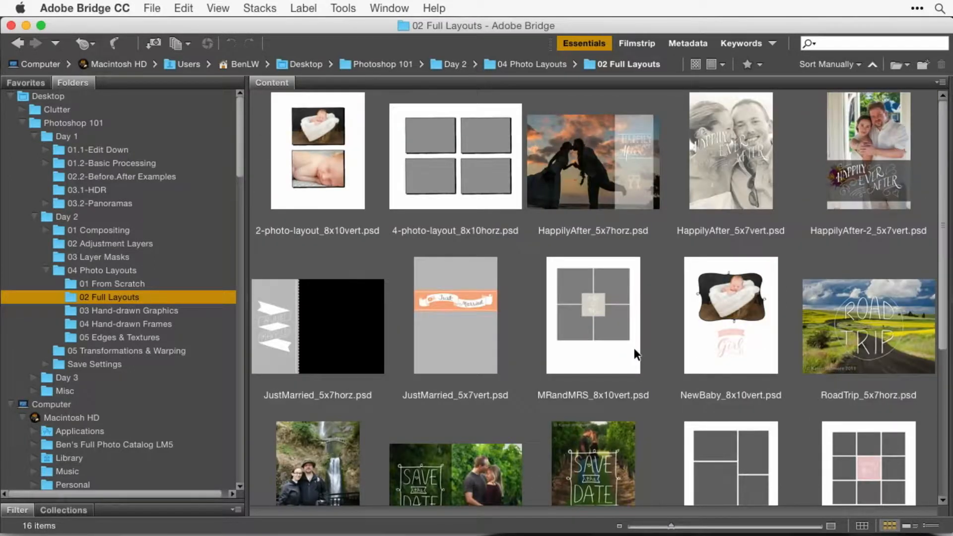